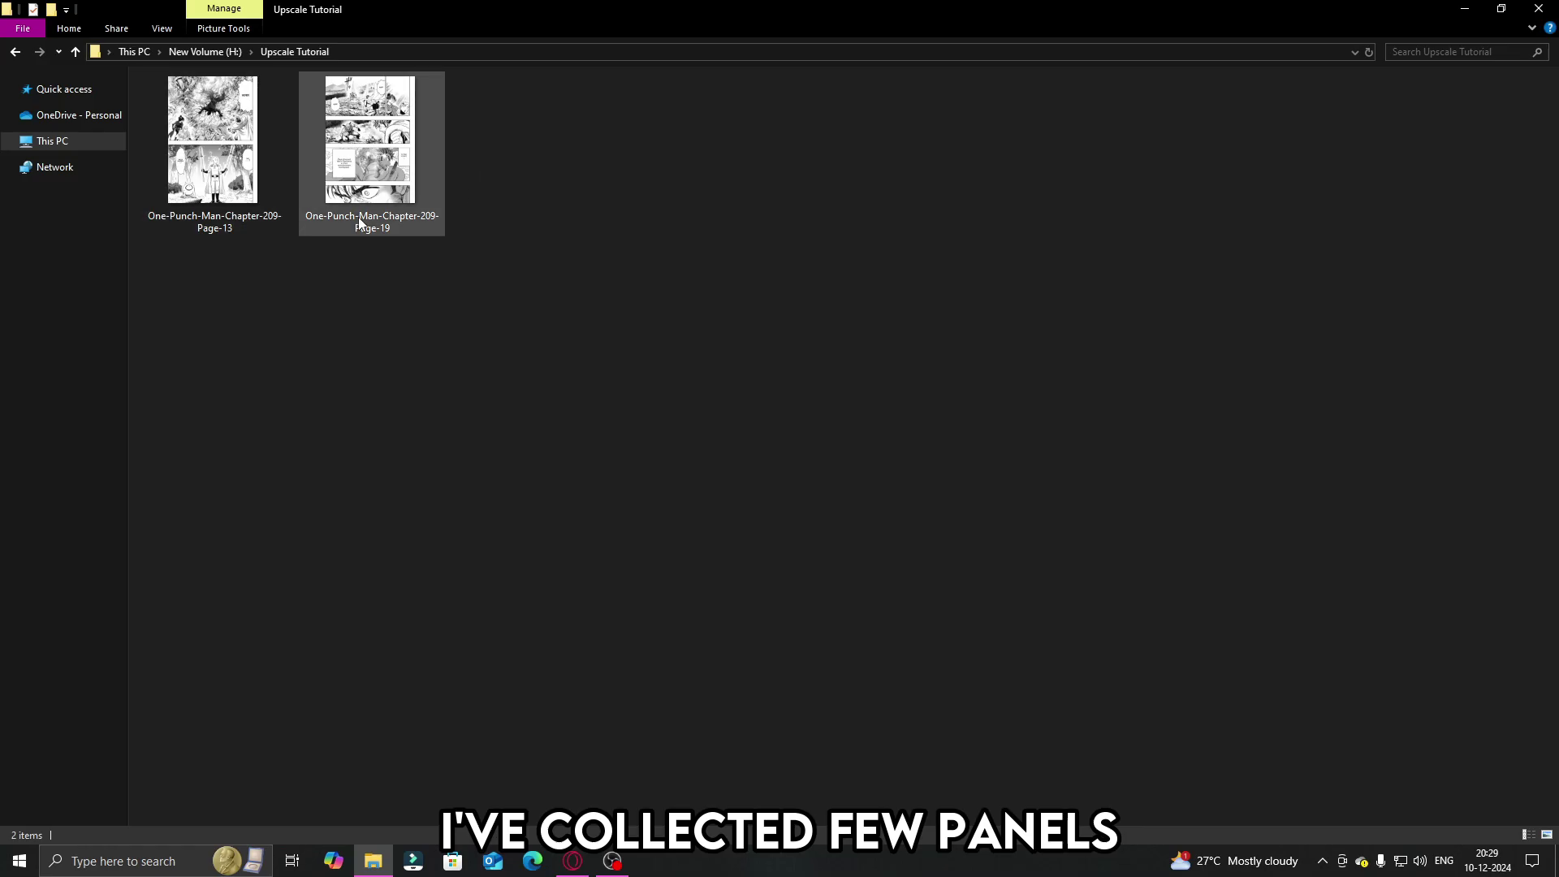
# - Open the Page-19 manga page in Picasa Photo Viewer and zoom in to expose its low resolution
pyautogui.click(390, 154)
pyautogui.doubleClick(391, 154)
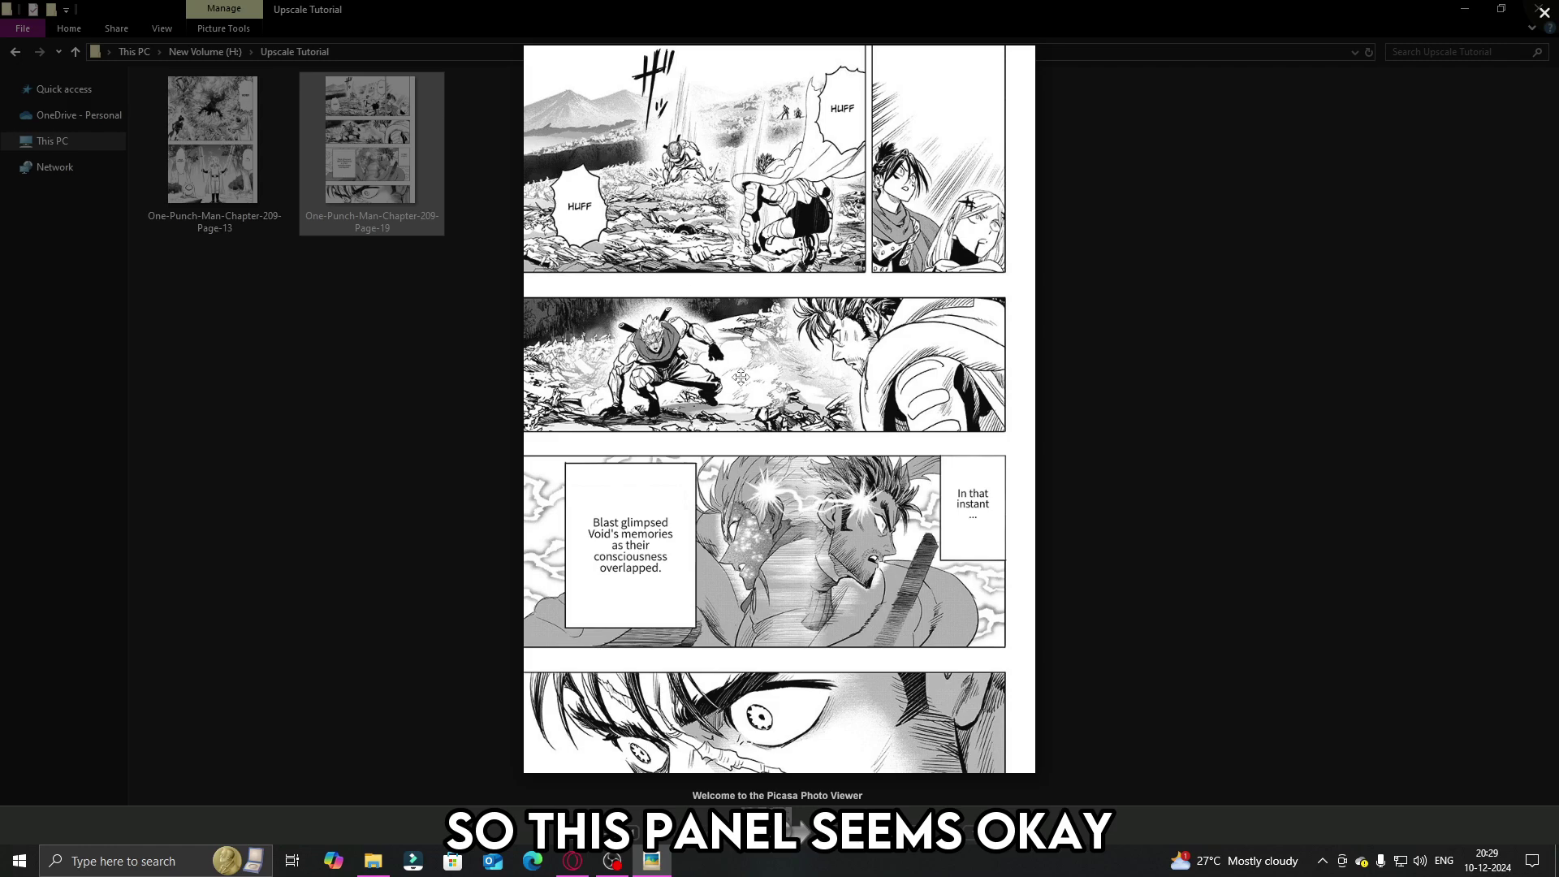
pyautogui.scroll(5, 715, 351)
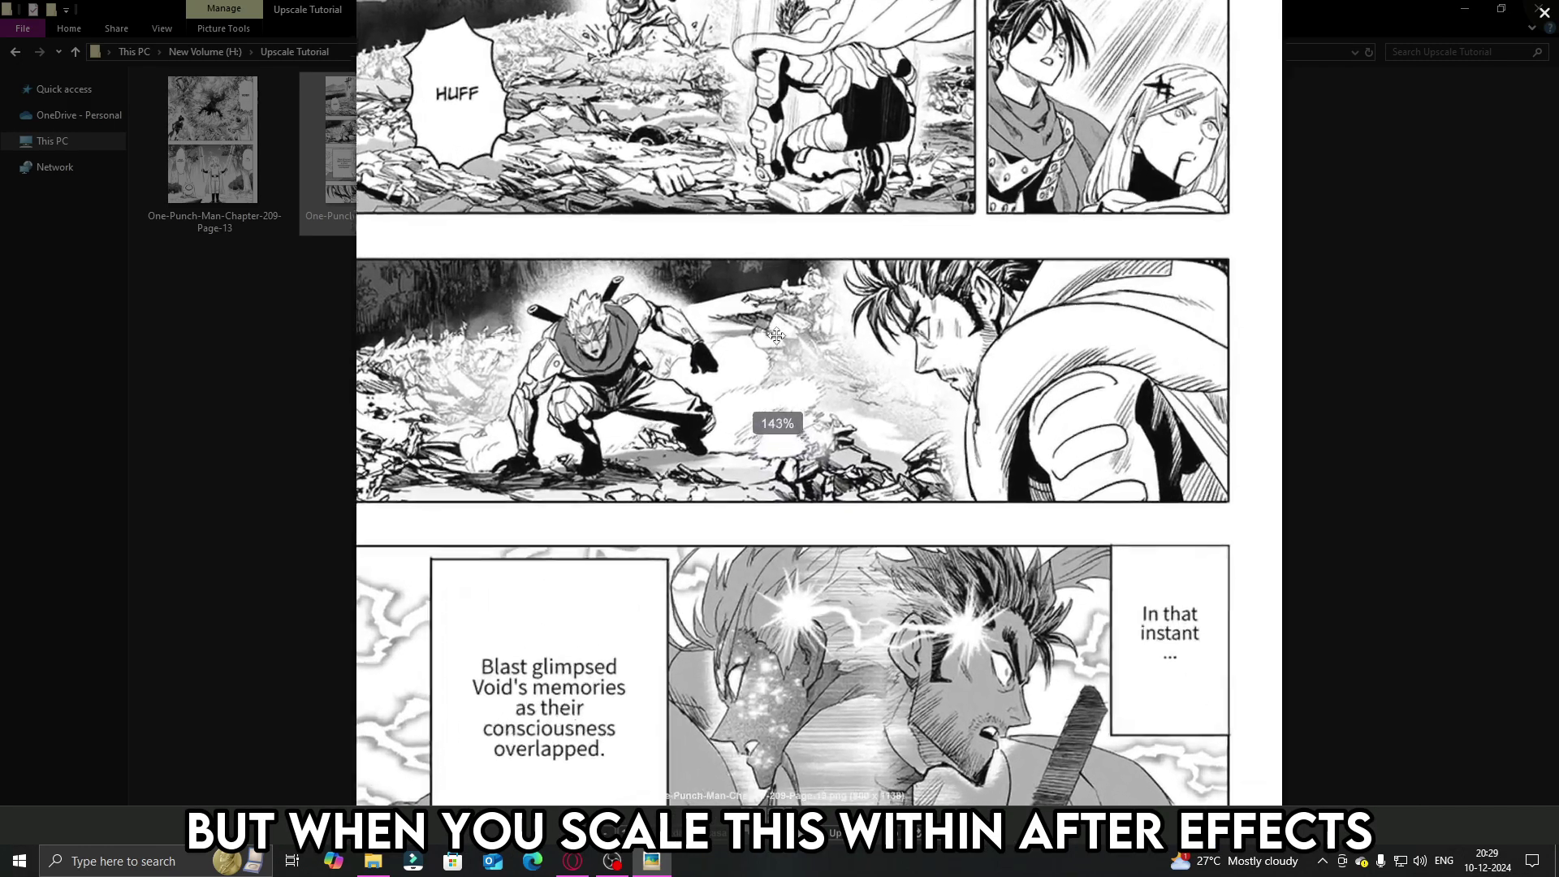
pyautogui.scroll(5, 774, 340)
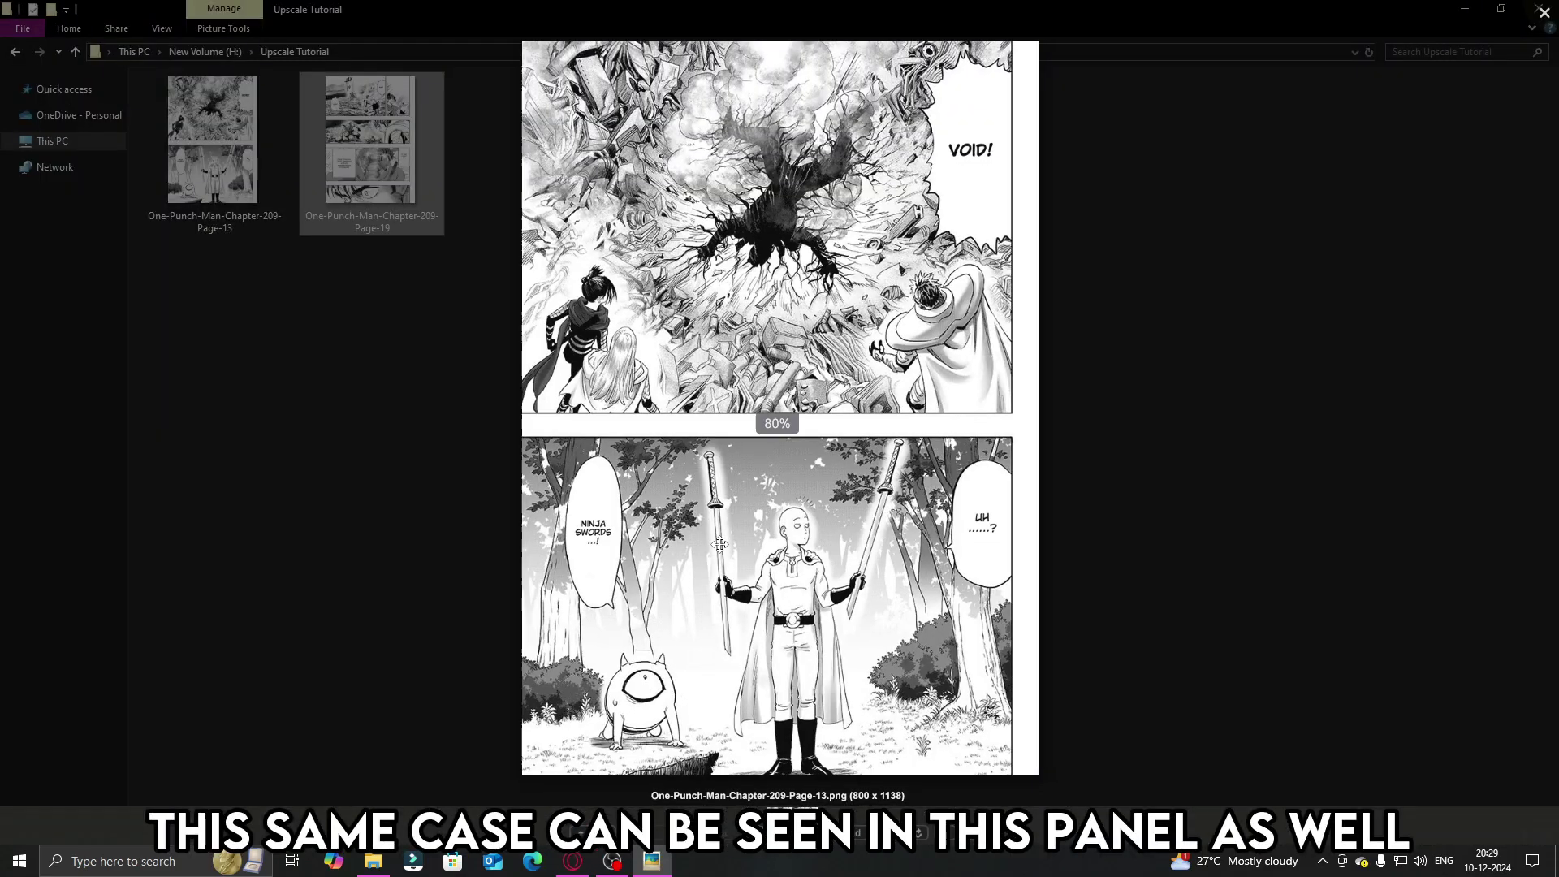
pyautogui.scroll(6, 857, 546)
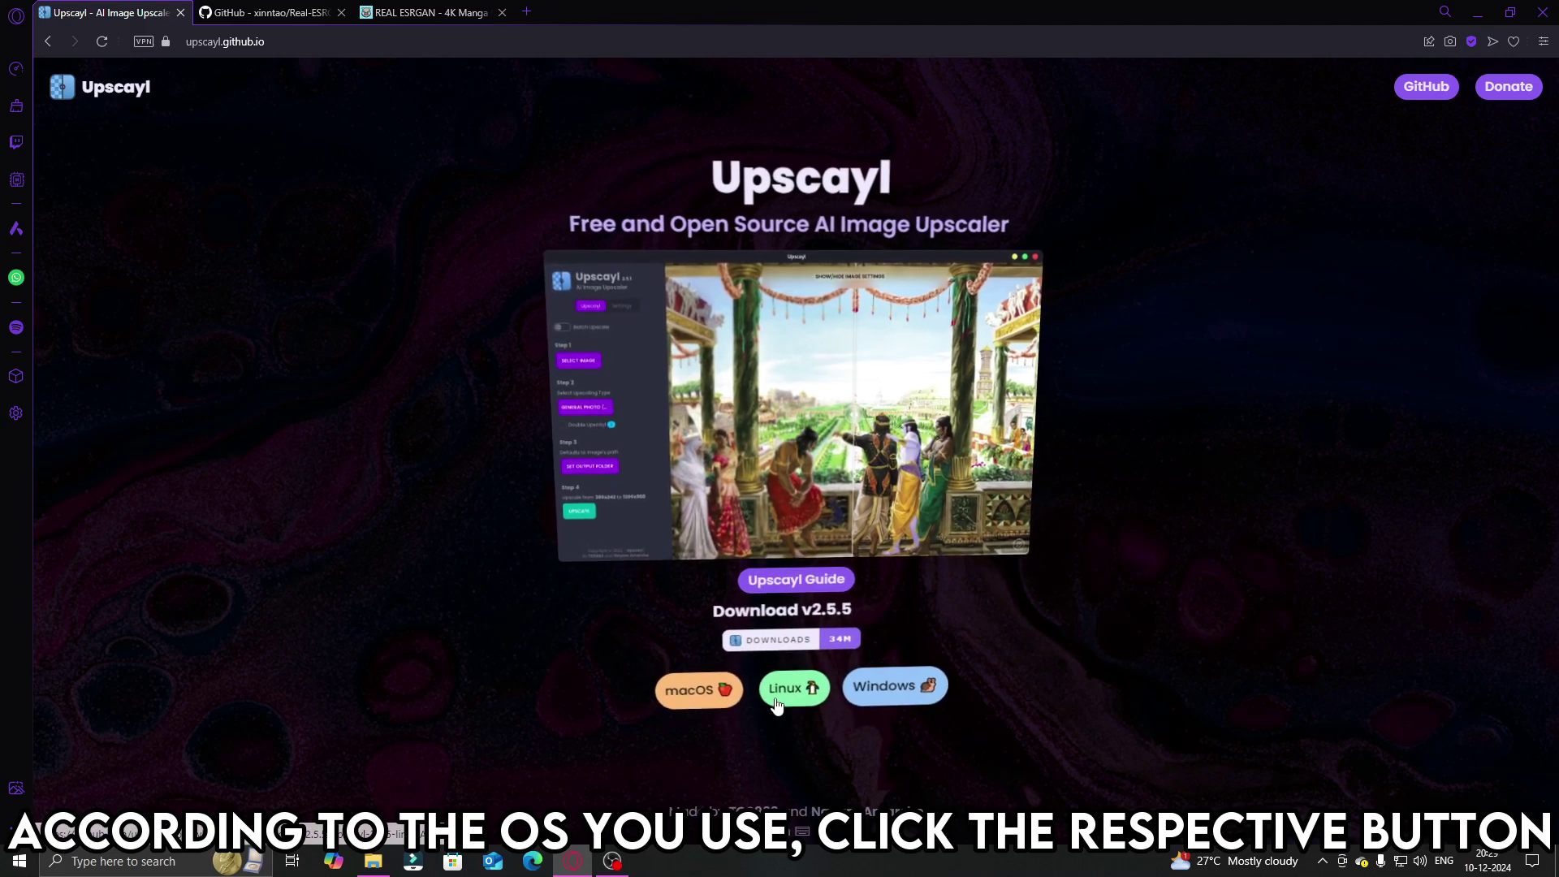
# - Download the Windows installer upscayl-2.5.5-win.exe from upscayl.github.io
pyautogui.click(893, 686)
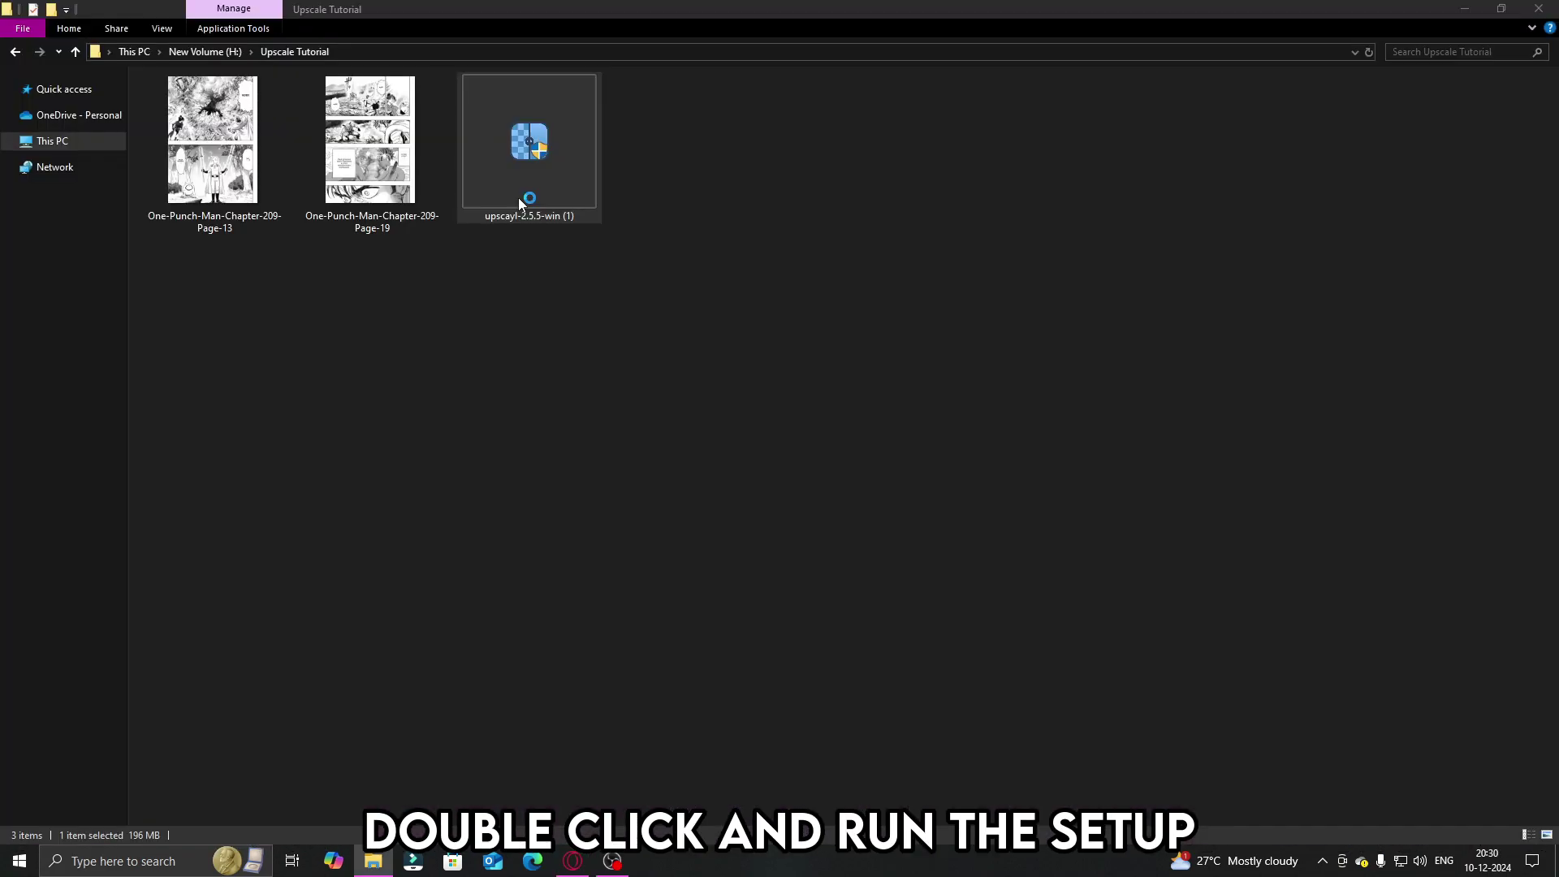
# - Run the upscayl-2.5.5-win setup, install it, and finish with Run Upscayl ticked
pyautogui.doubleClick(524, 195)
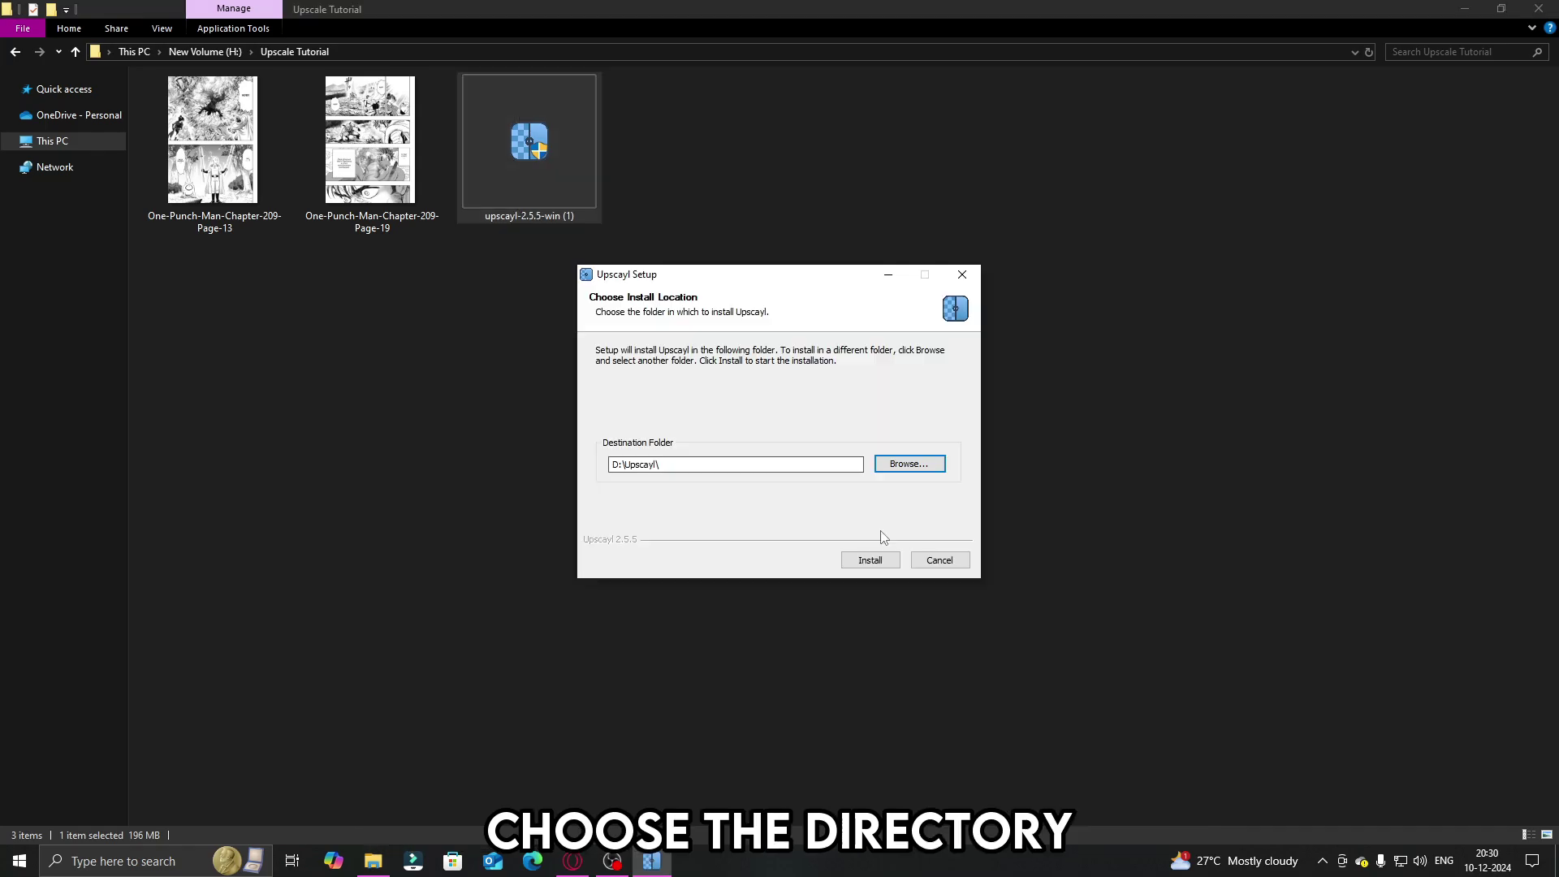
pyautogui.click(869, 559)
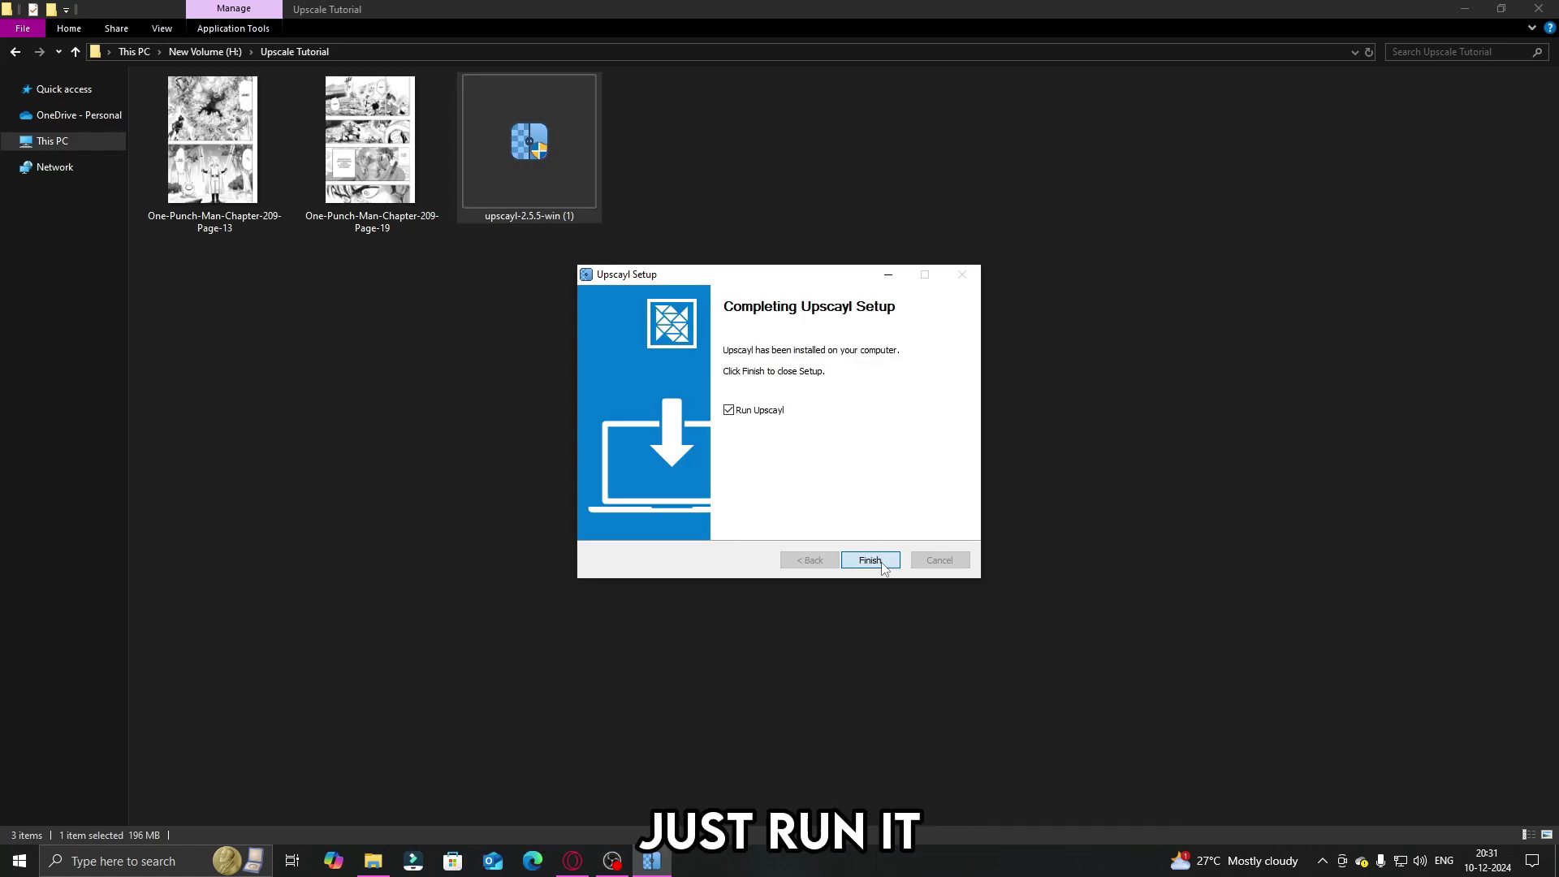
pyautogui.click(869, 559)
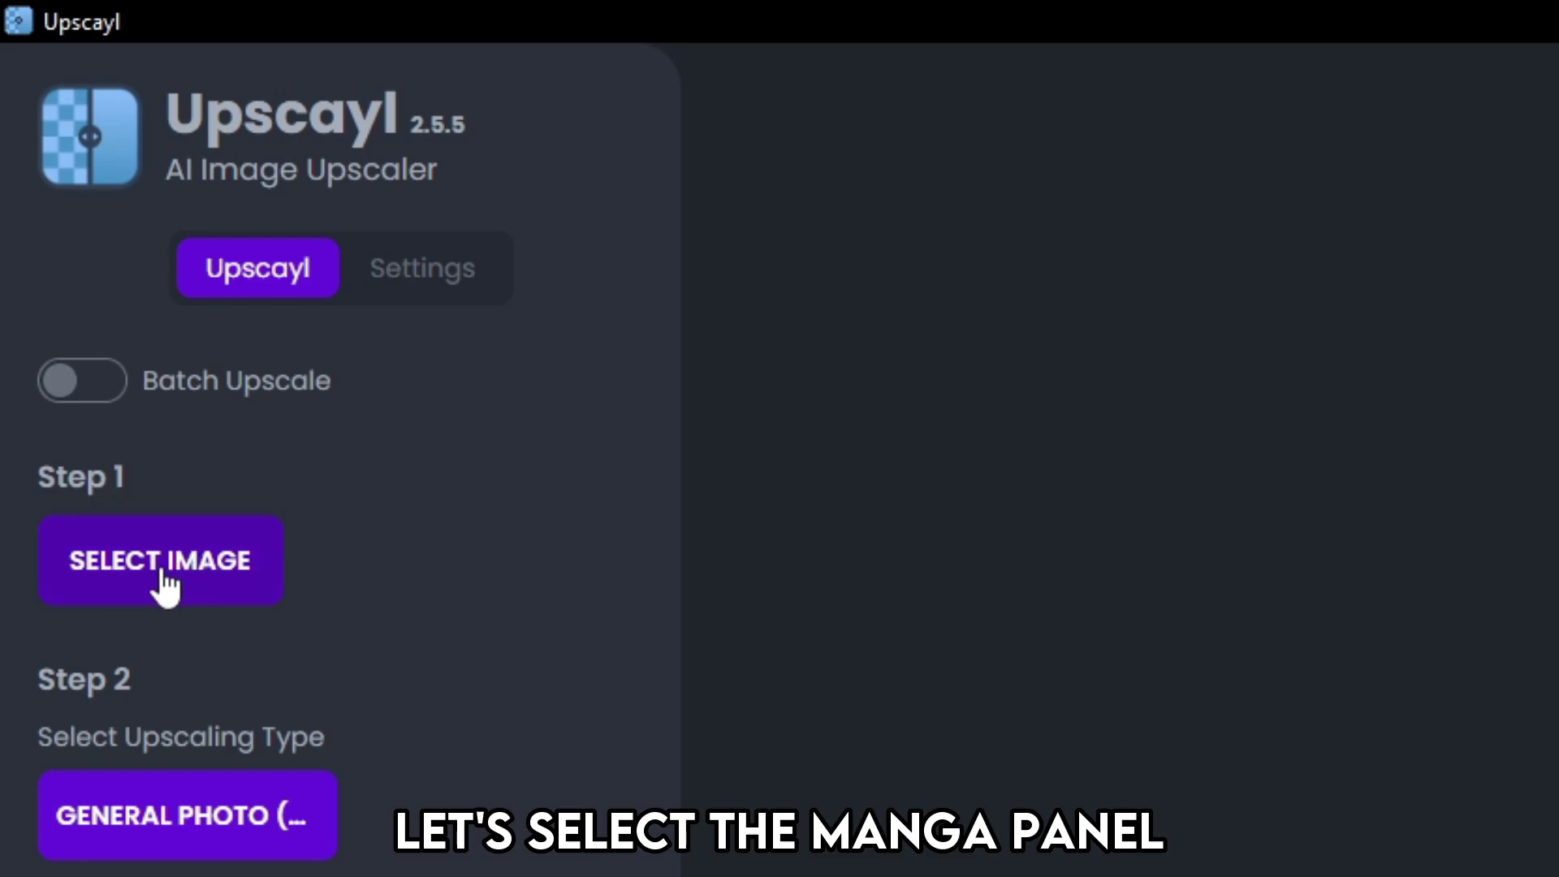
# - Load the Page-19 panel and keep GENERAL PHOTO (REAL-ESRGAN) as the upscaling type
pyautogui.click(69, 247)
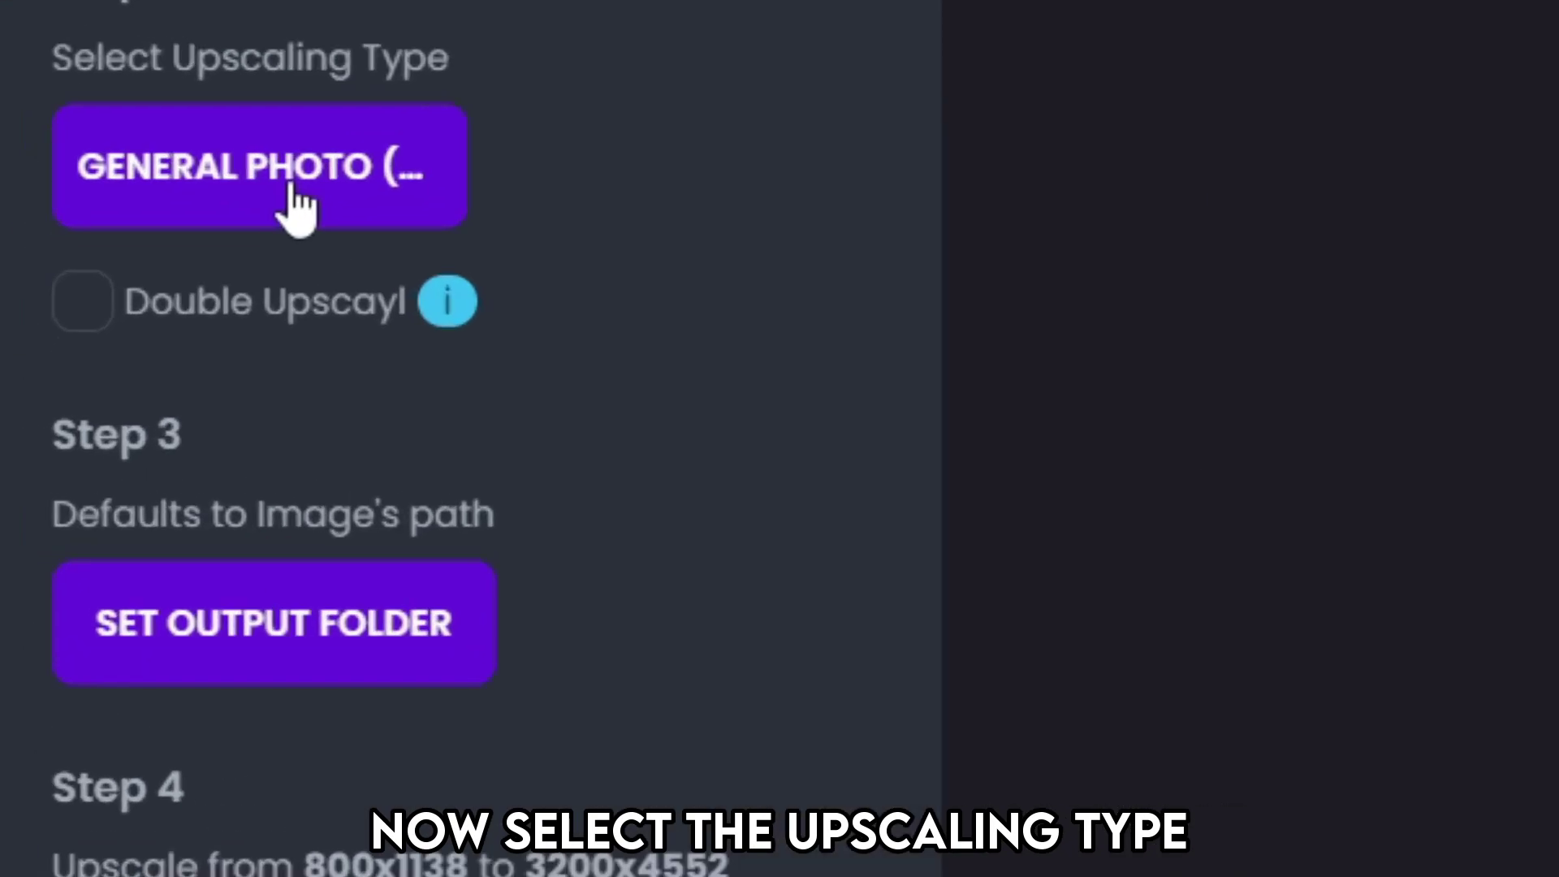
pyautogui.click(92, 364)
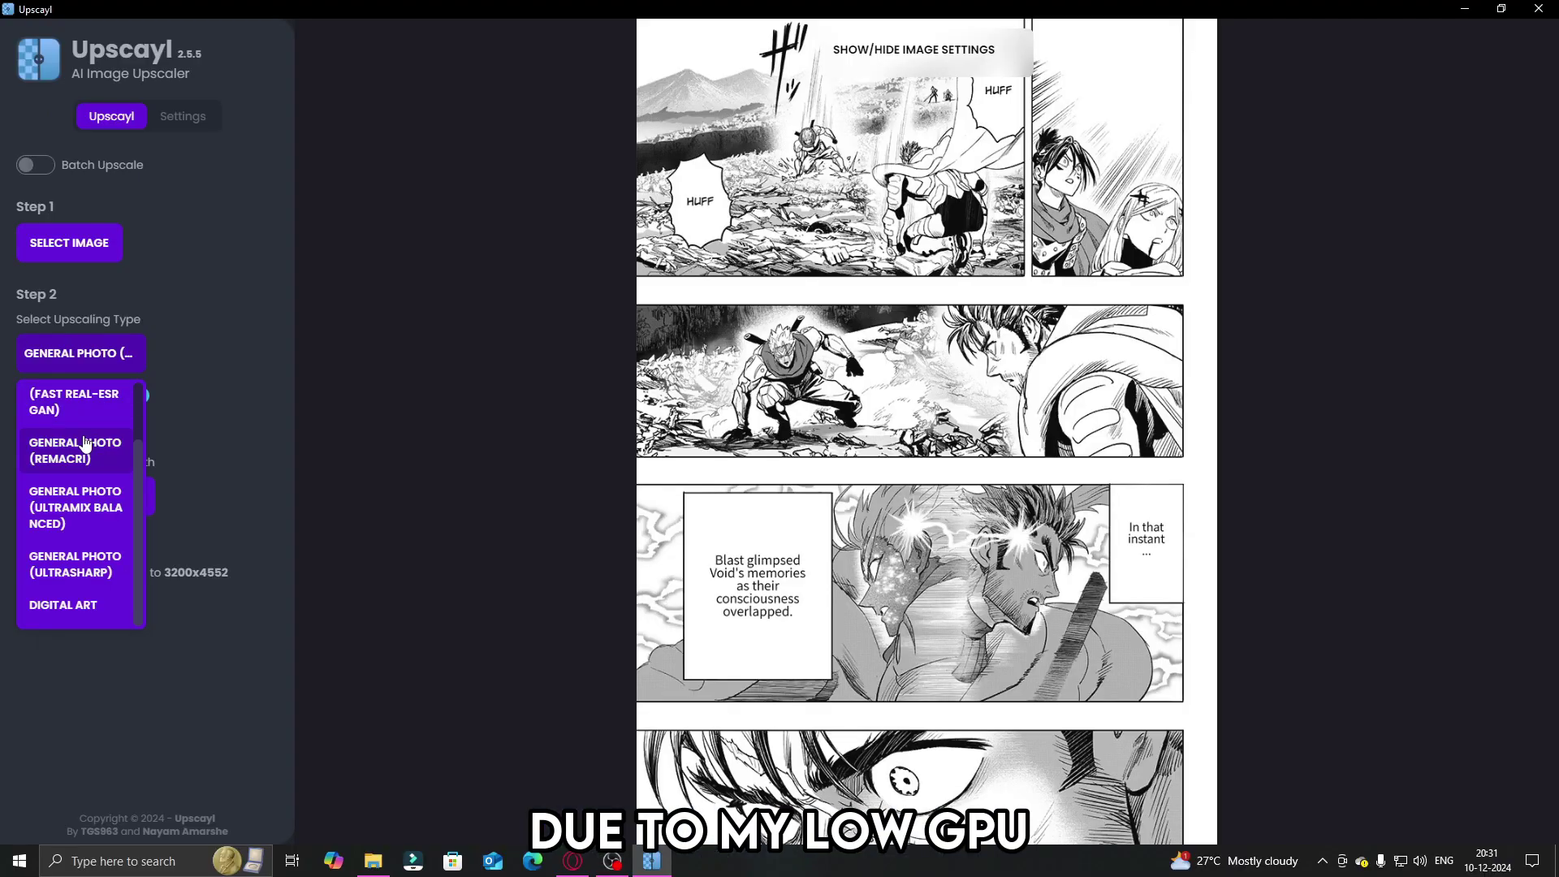
pyautogui.click(272, 406)
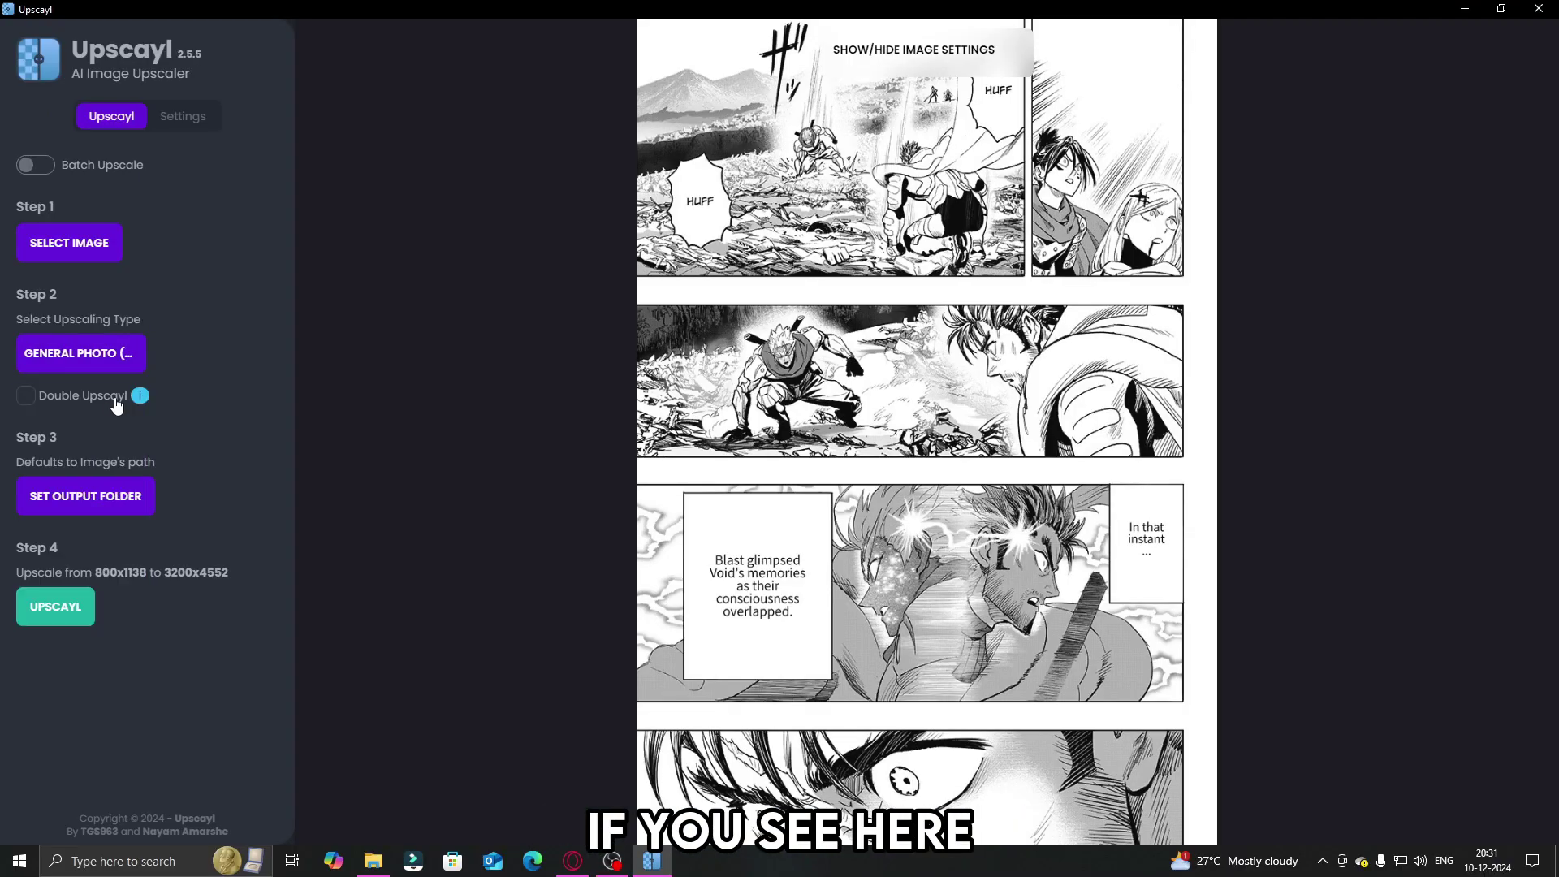
pyautogui.moveTo(445, 314)
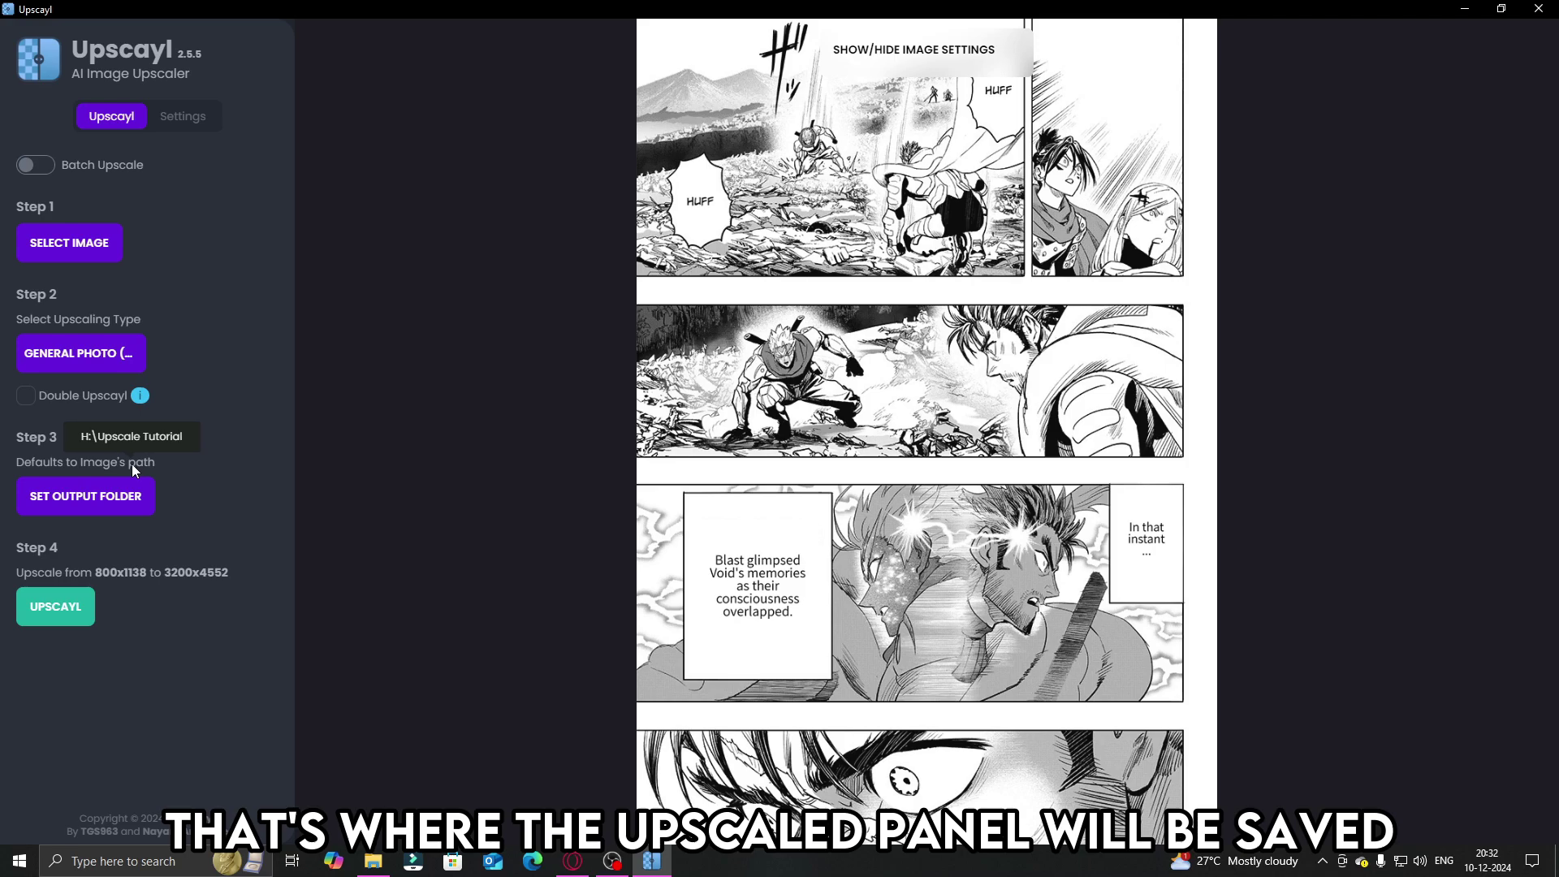
# - In Upscayl settings, leave the theme on Default and review the output options
pyautogui.click(170, 117)
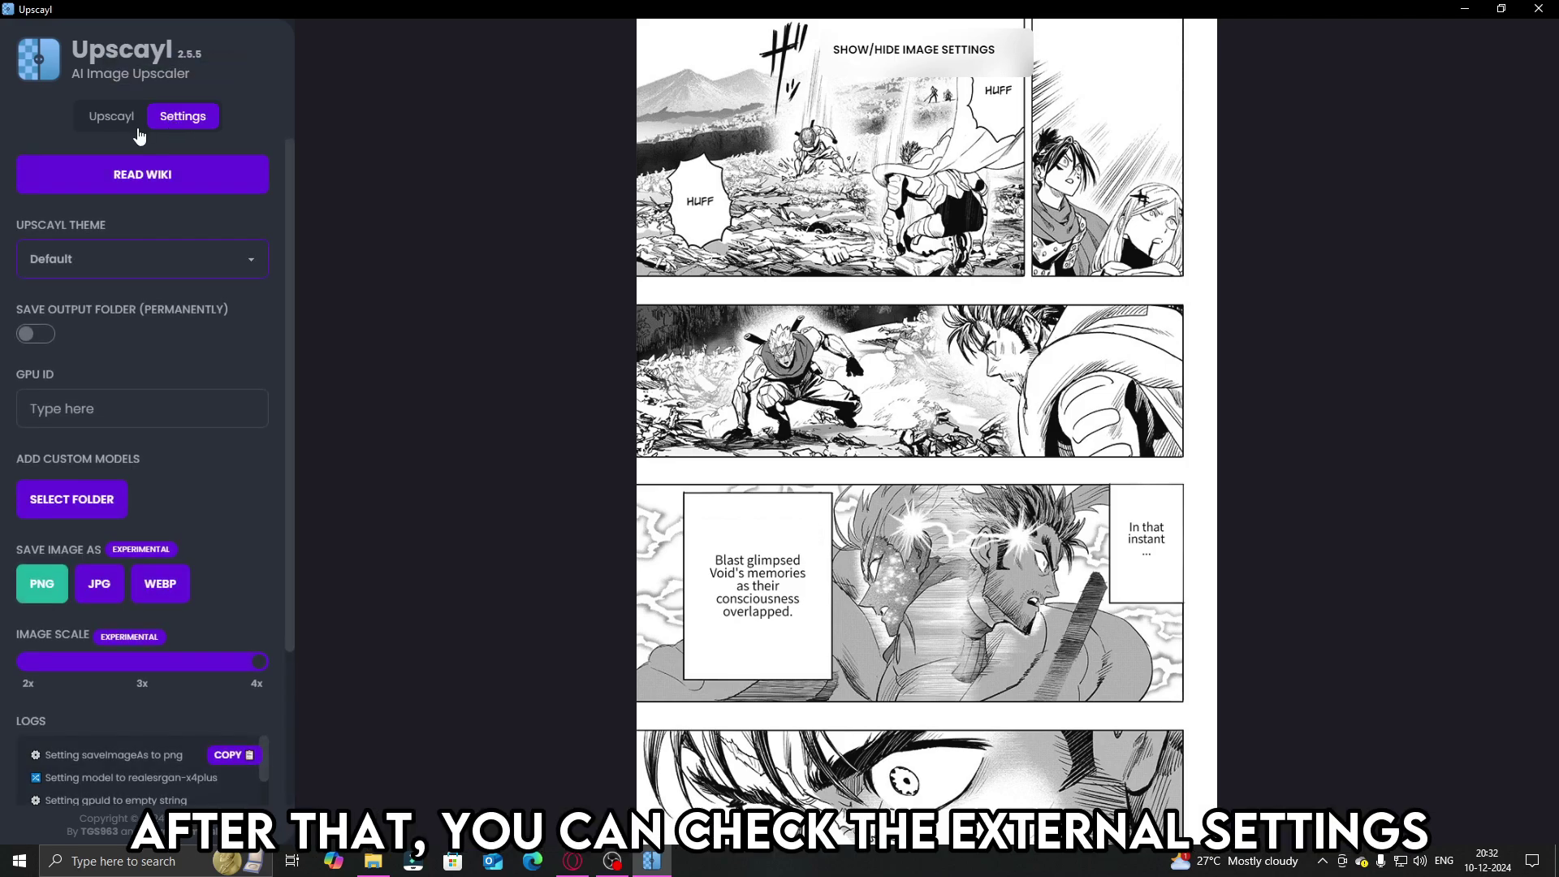
pyautogui.click(106, 271)
pyautogui.click(114, 261)
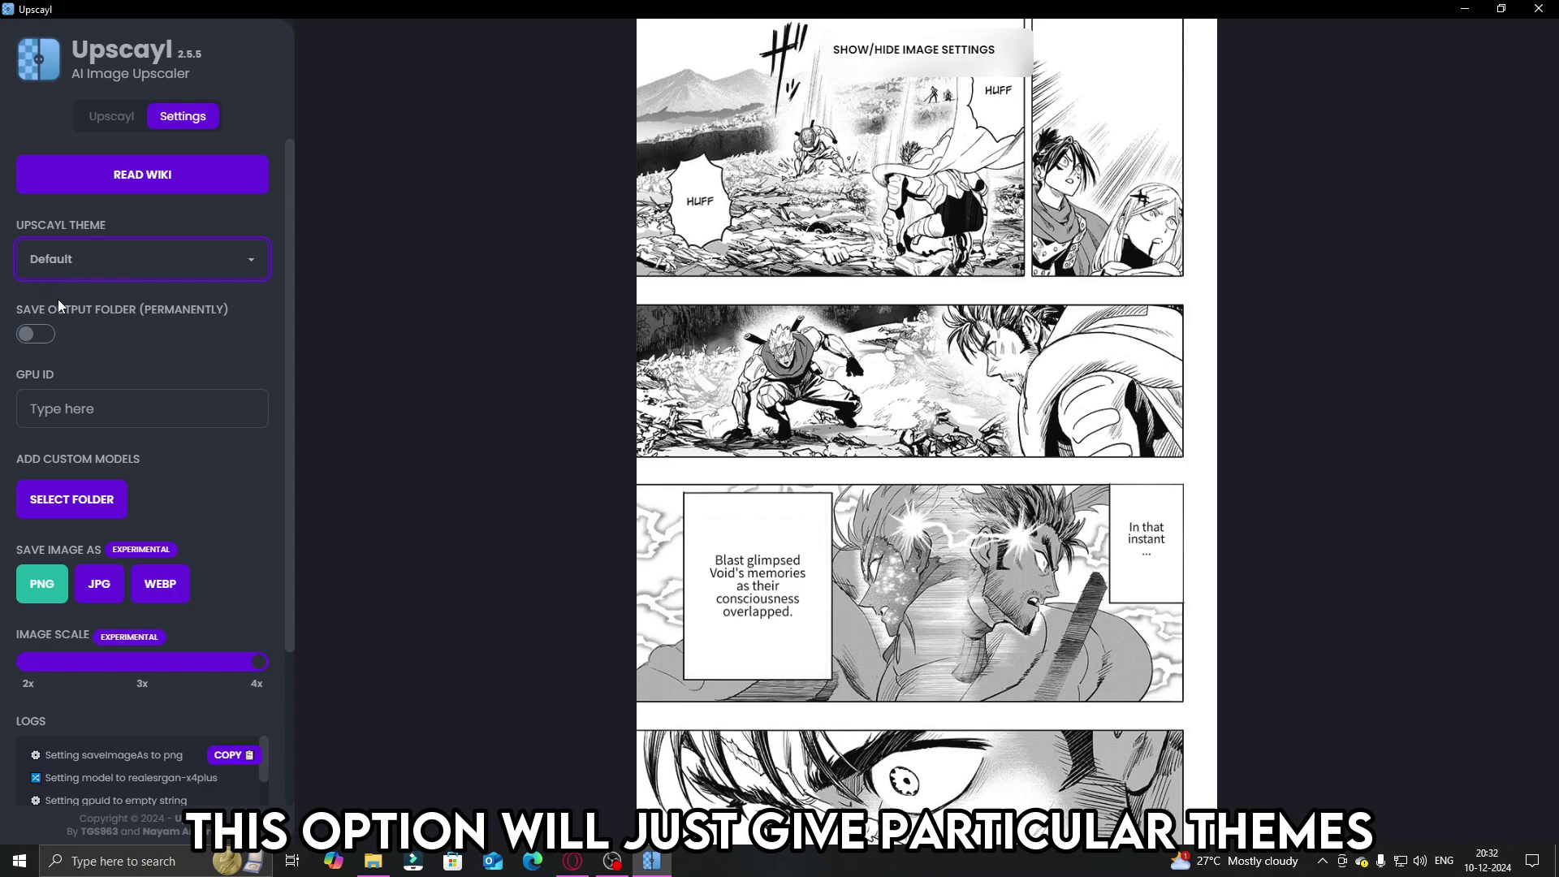
pyautogui.scroll(-1, 111, 333)
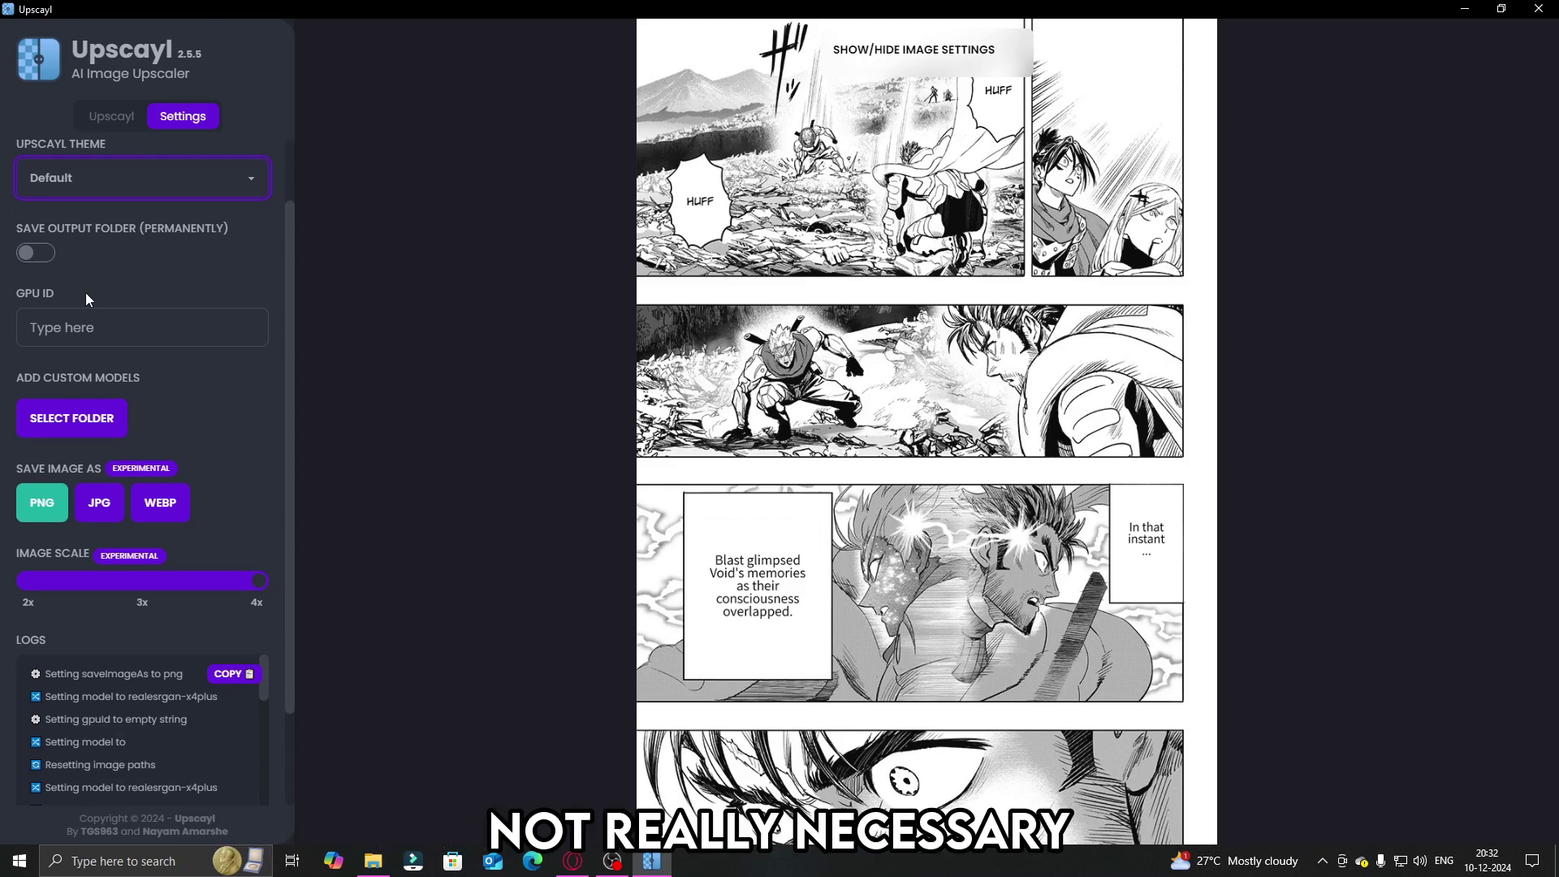
pyautogui.scroll(-1, 122, 309)
pyautogui.scroll(1, 120, 309)
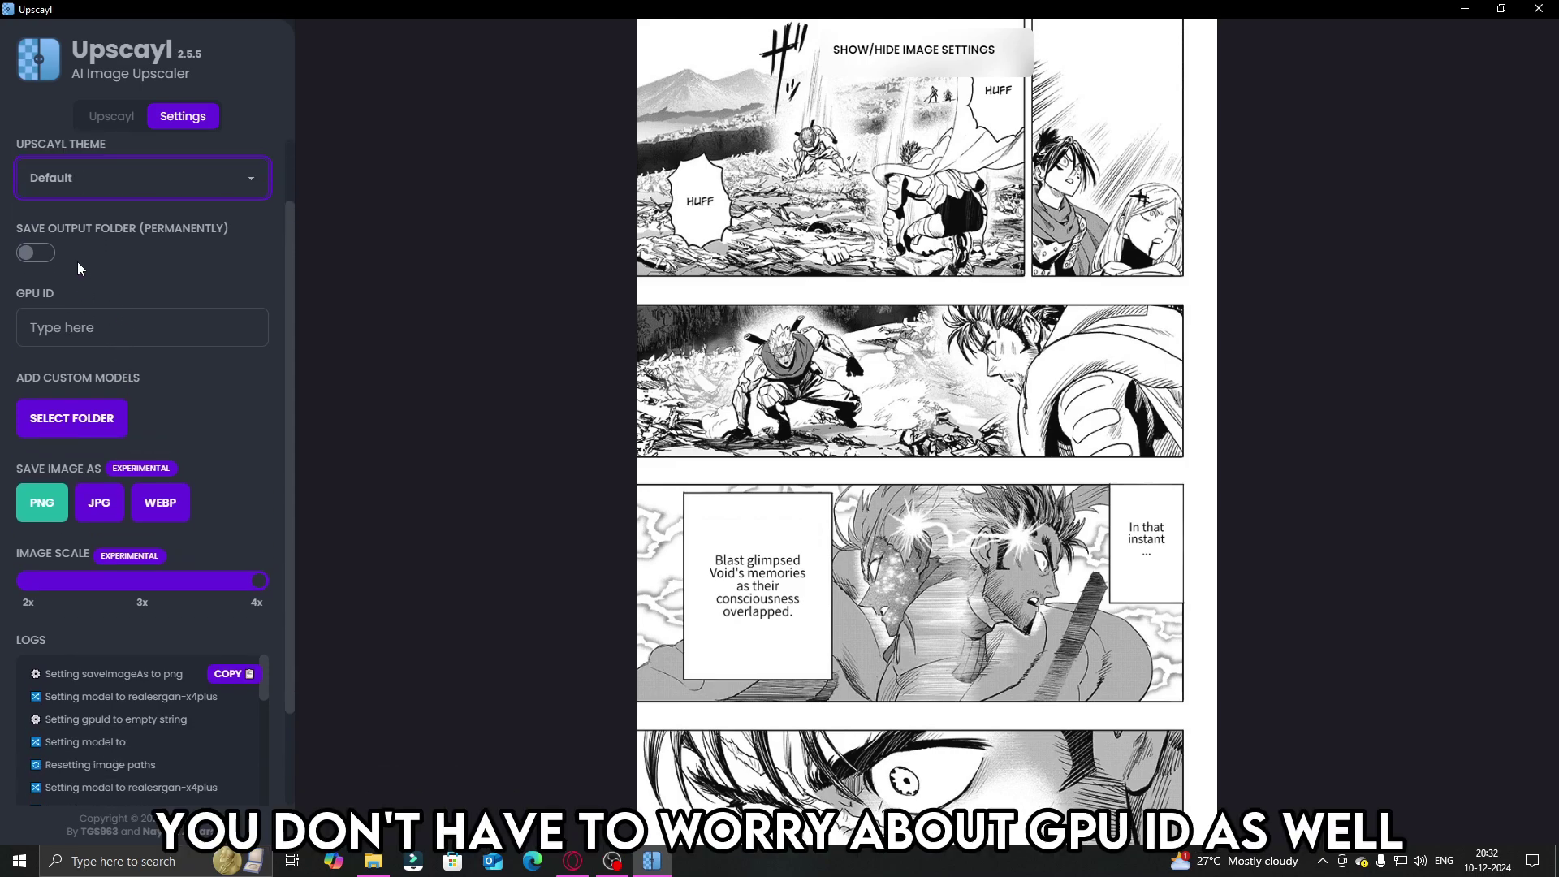
pyautogui.scroll(-1, 106, 268)
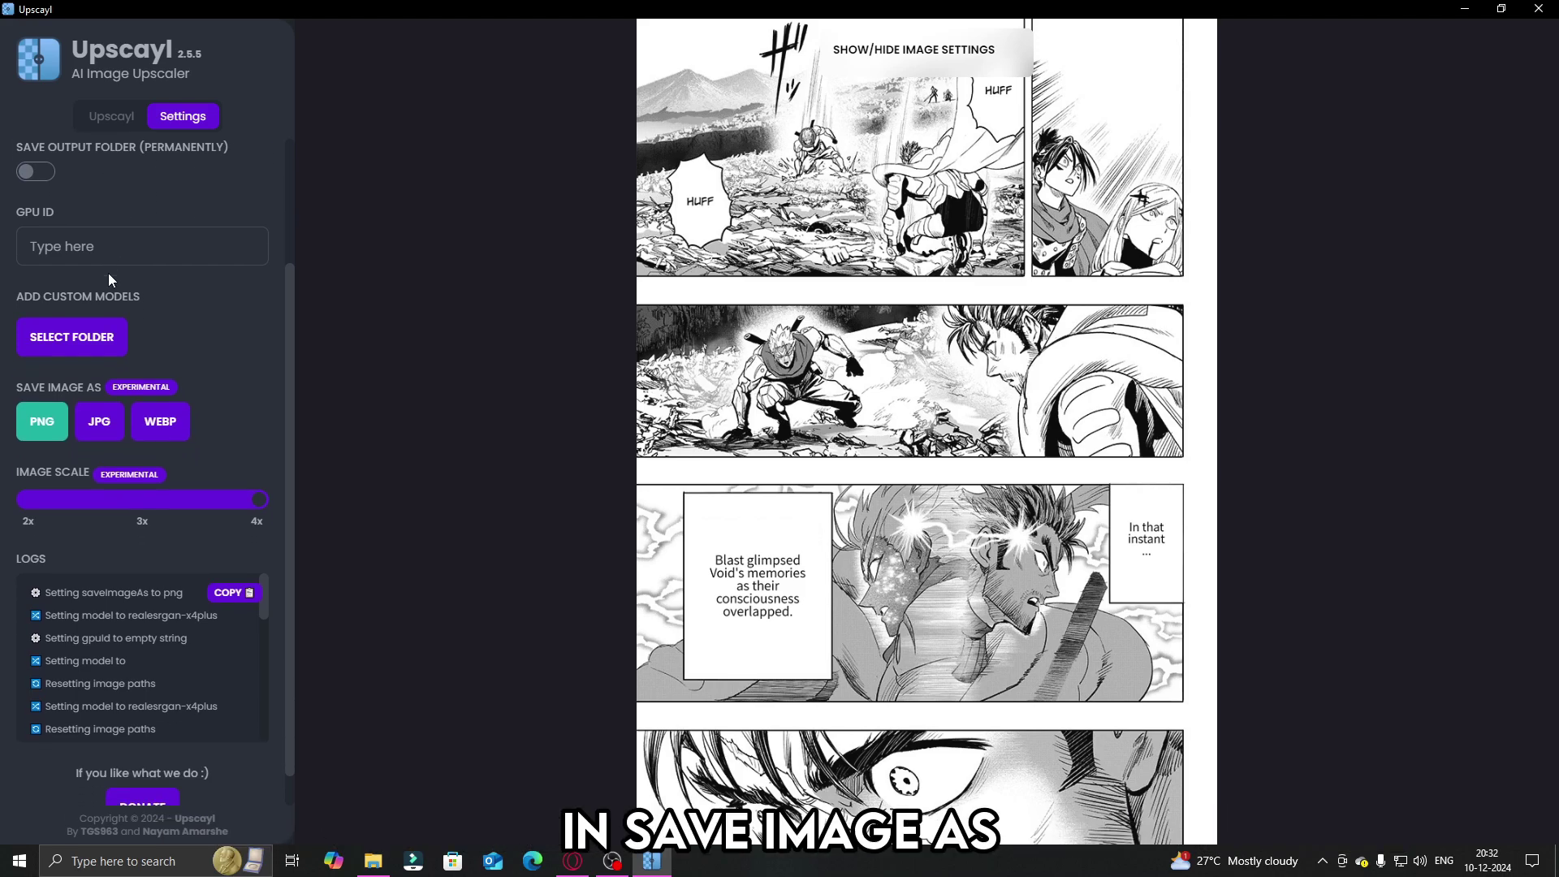
pyautogui.scroll(-1, 108, 273)
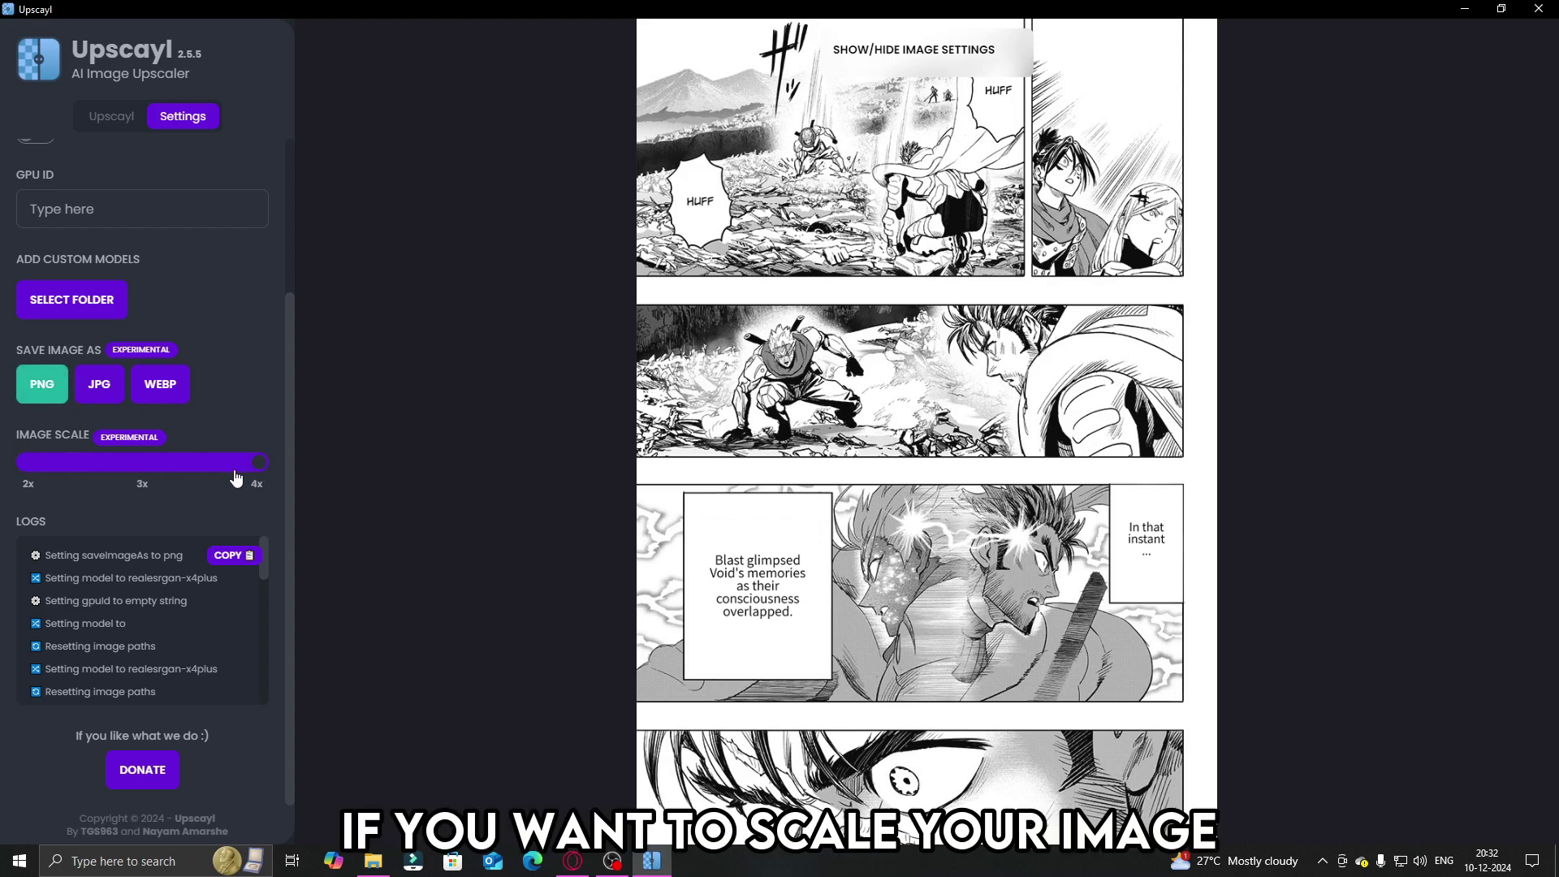
# - Set Image Scale to 4x and start upscaling the manga panel
pyautogui.moveTo(256, 479)
pyautogui.mouseDown()
pyautogui.moveTo(30, 484)
pyautogui.moveTo(258, 481)
pyautogui.mouseUp()
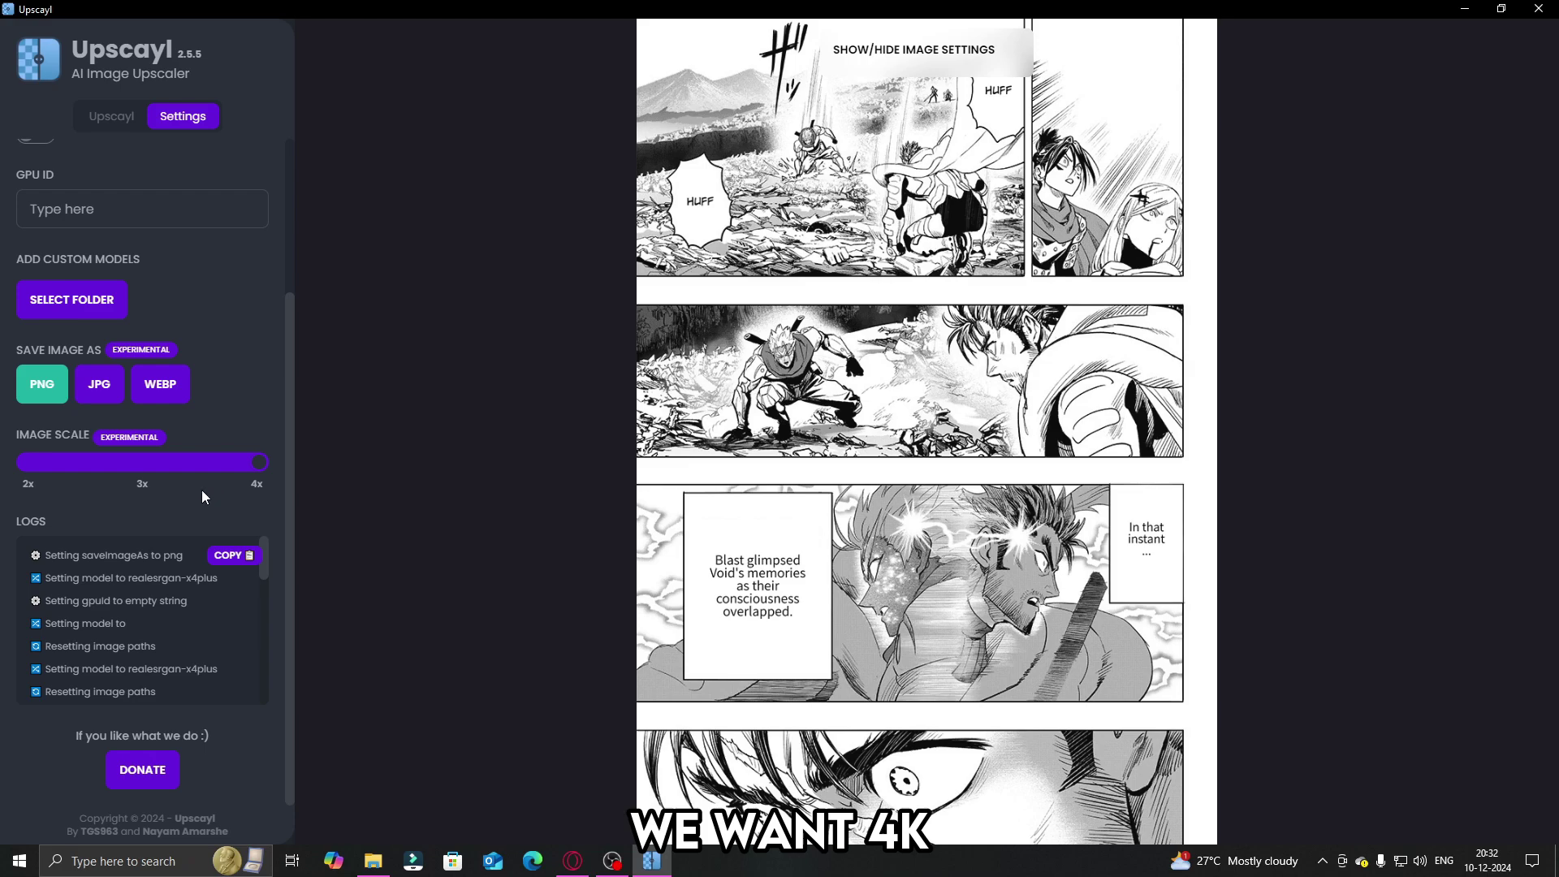
pyautogui.scroll(-2, 155, 539)
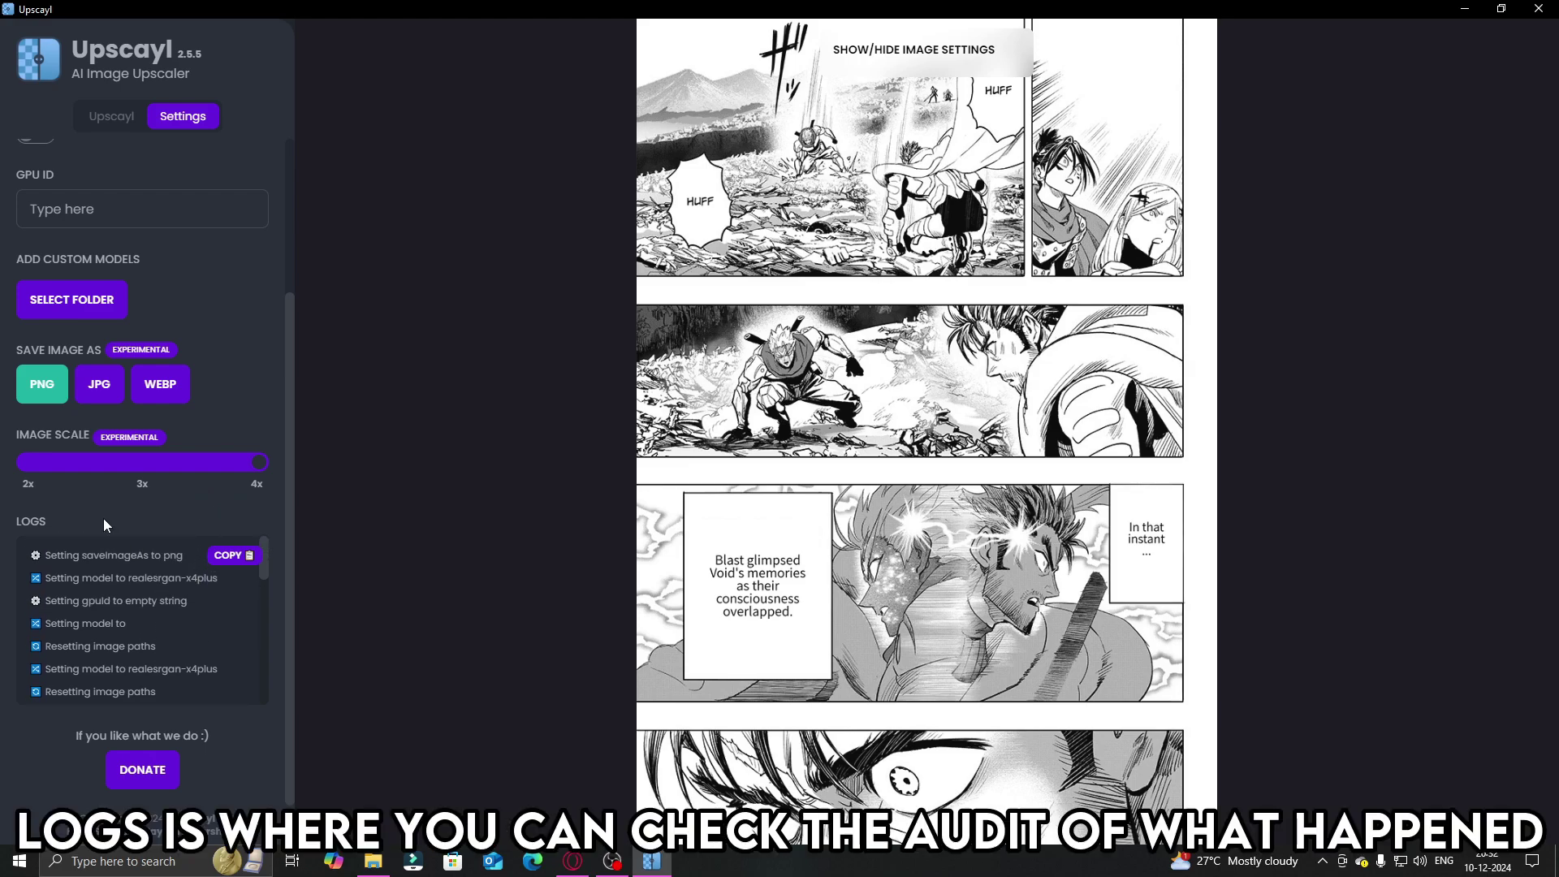
pyautogui.scroll(-1, 130, 607)
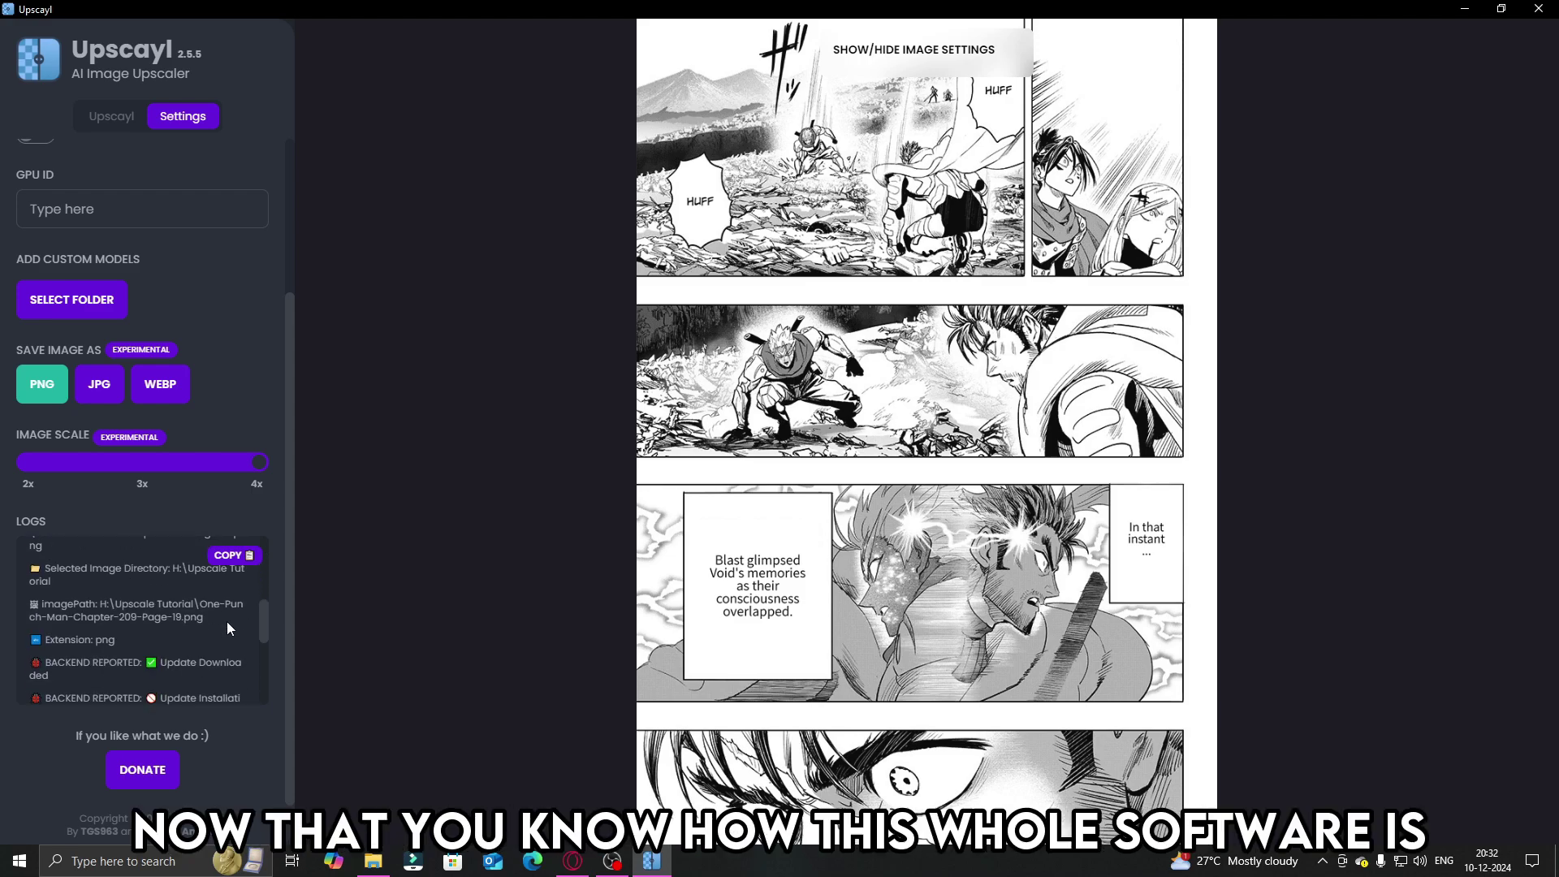
pyautogui.click(55, 607)
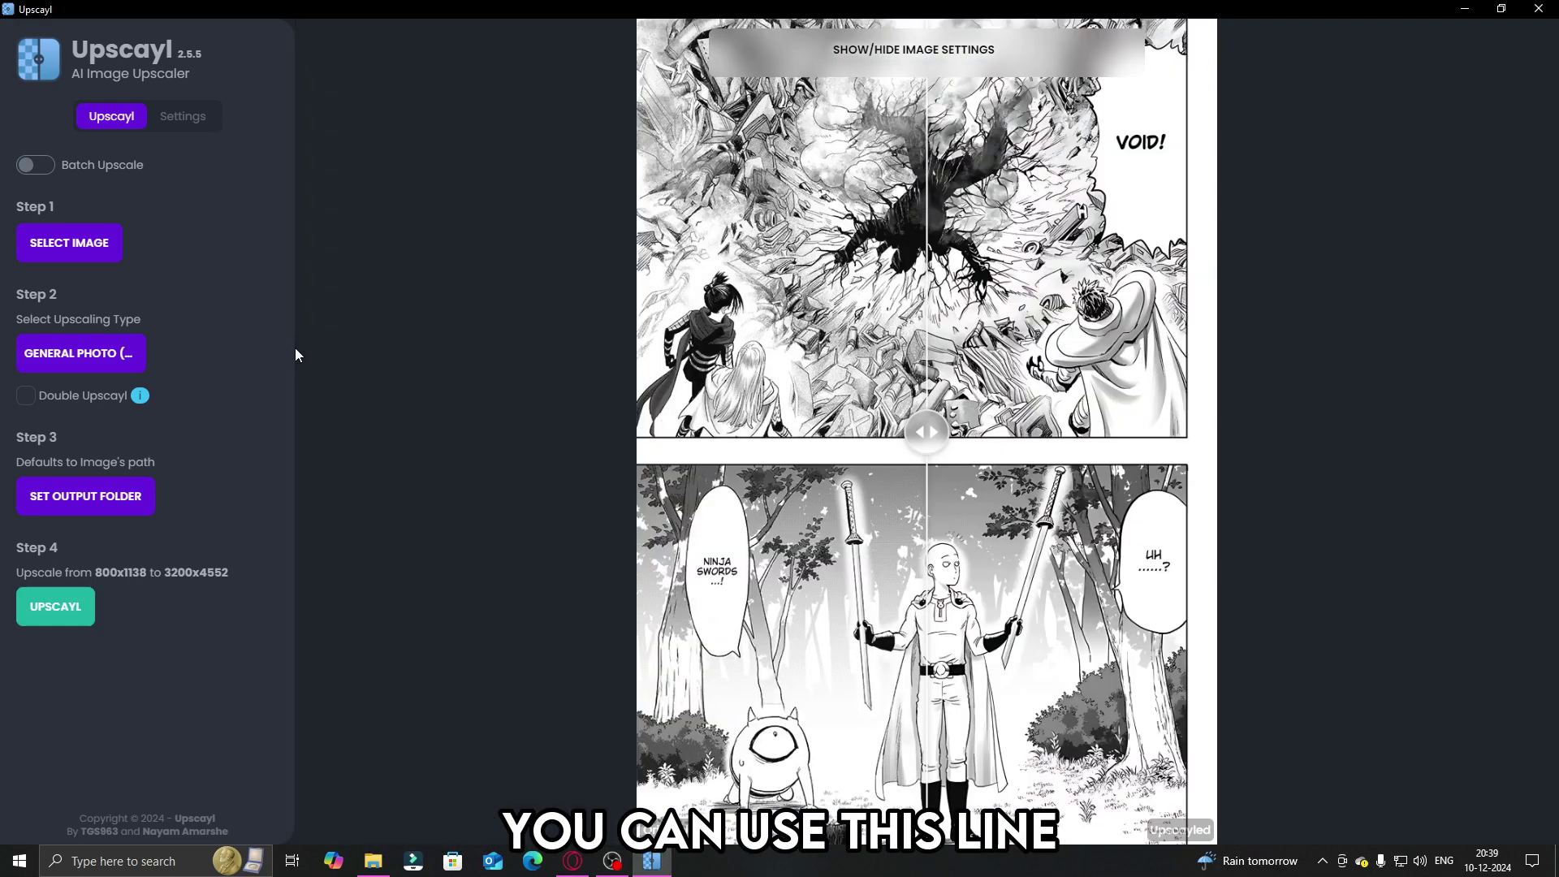
# - Slide the original/upscaled comparison, then view the 4x output zoomed in Picasa
pyautogui.moveTo(939, 427); pyautogui.dragTo(812, 428)
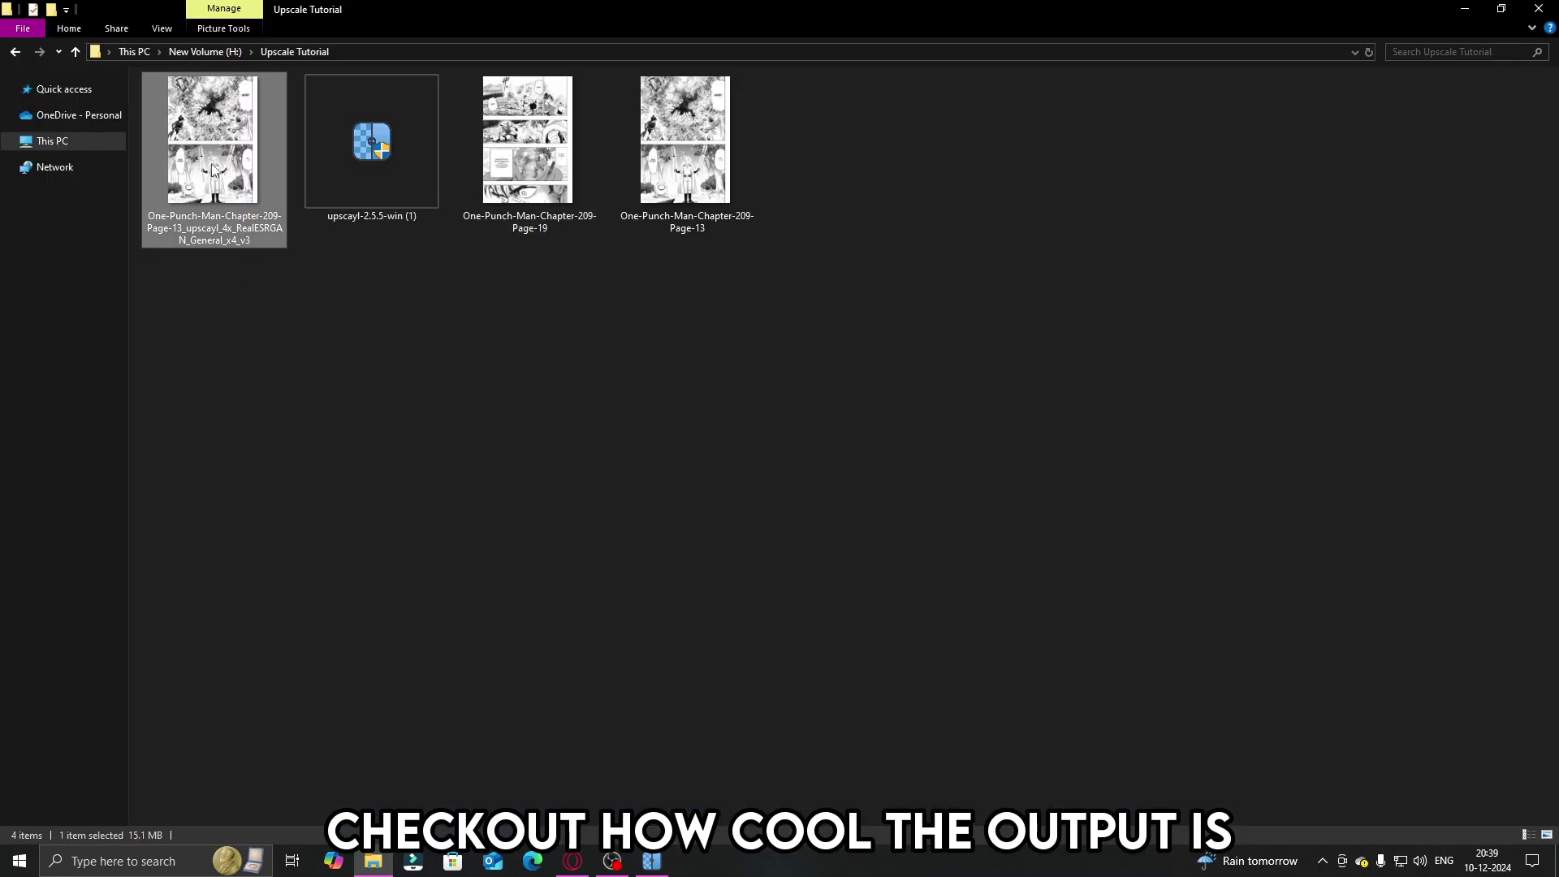
pyautogui.doubleClick(213, 169)
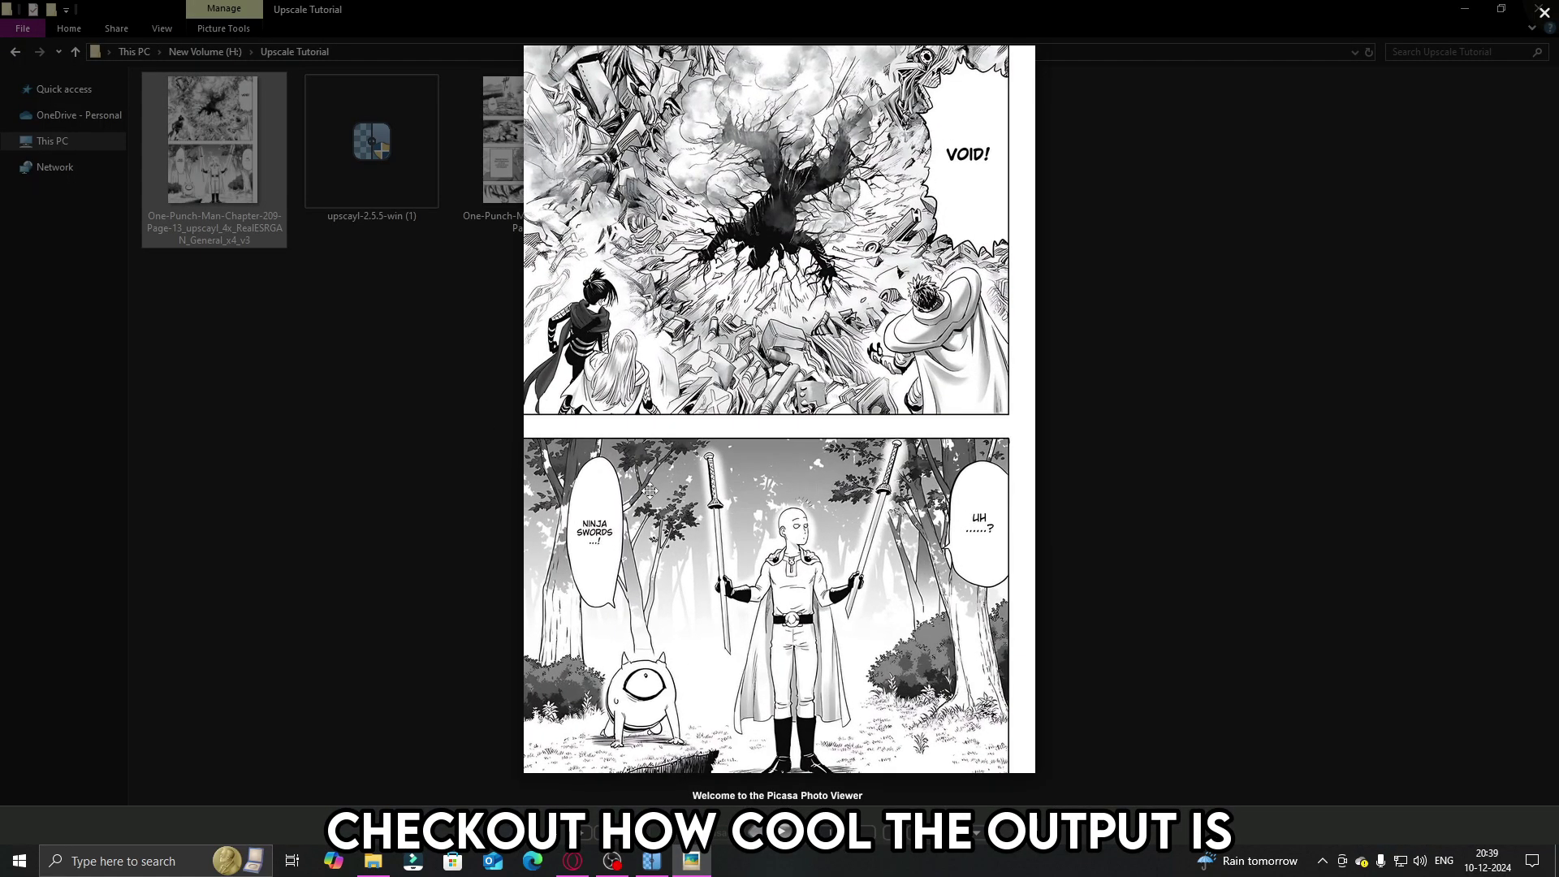
pyautogui.scroll(5, 799, 536)
pyautogui.scroll(4, 799, 536)
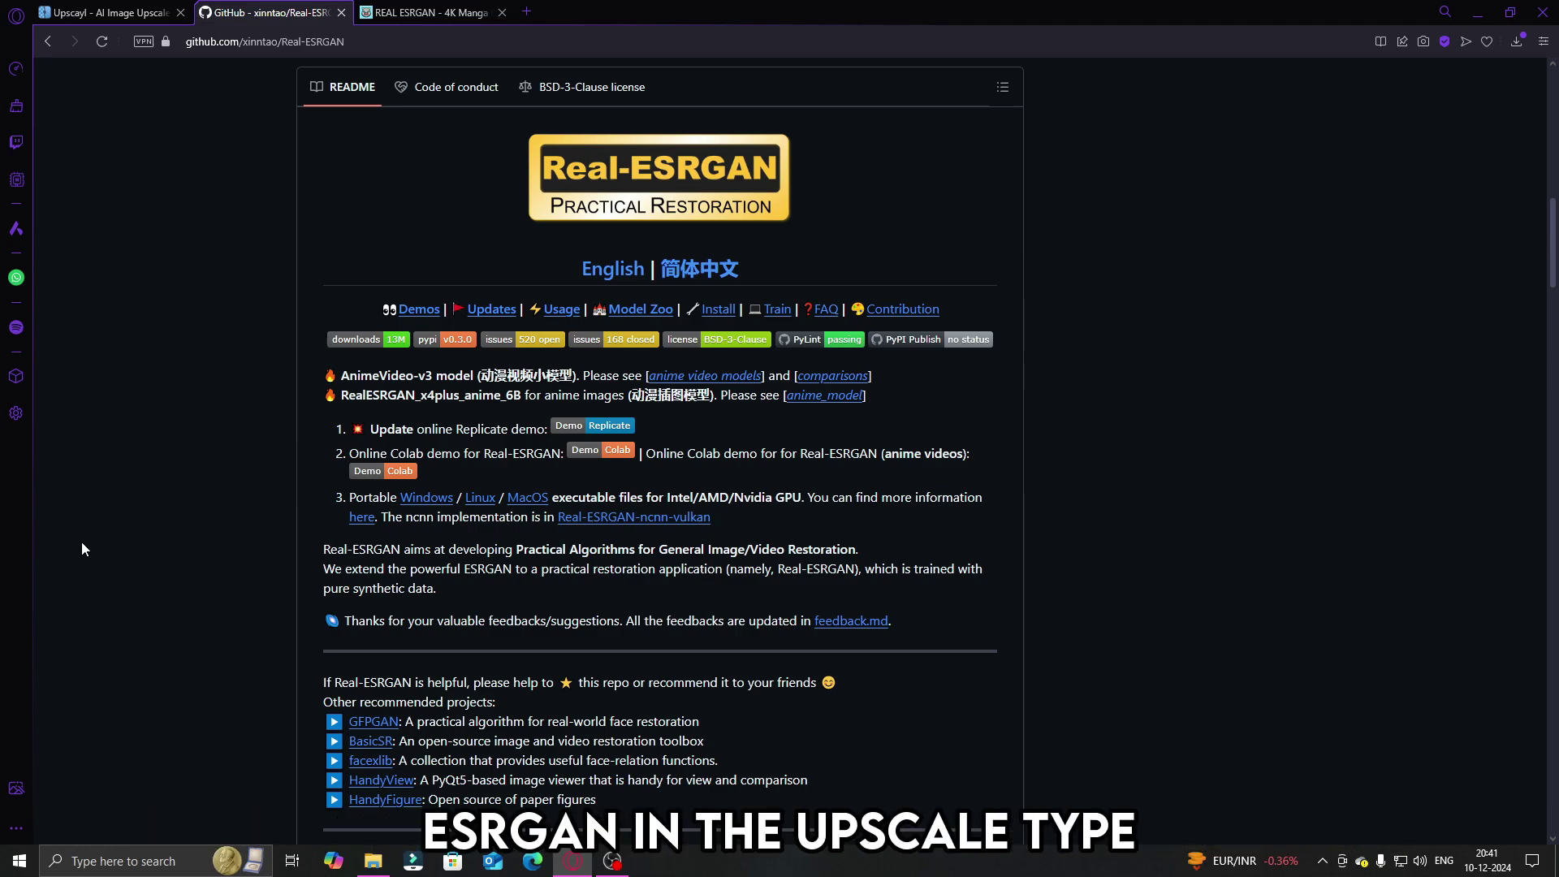
# - Scroll the Real-ESRGAN README down to its Dependencies and Installation section
pyautogui.scroll(-2, 227, 439)
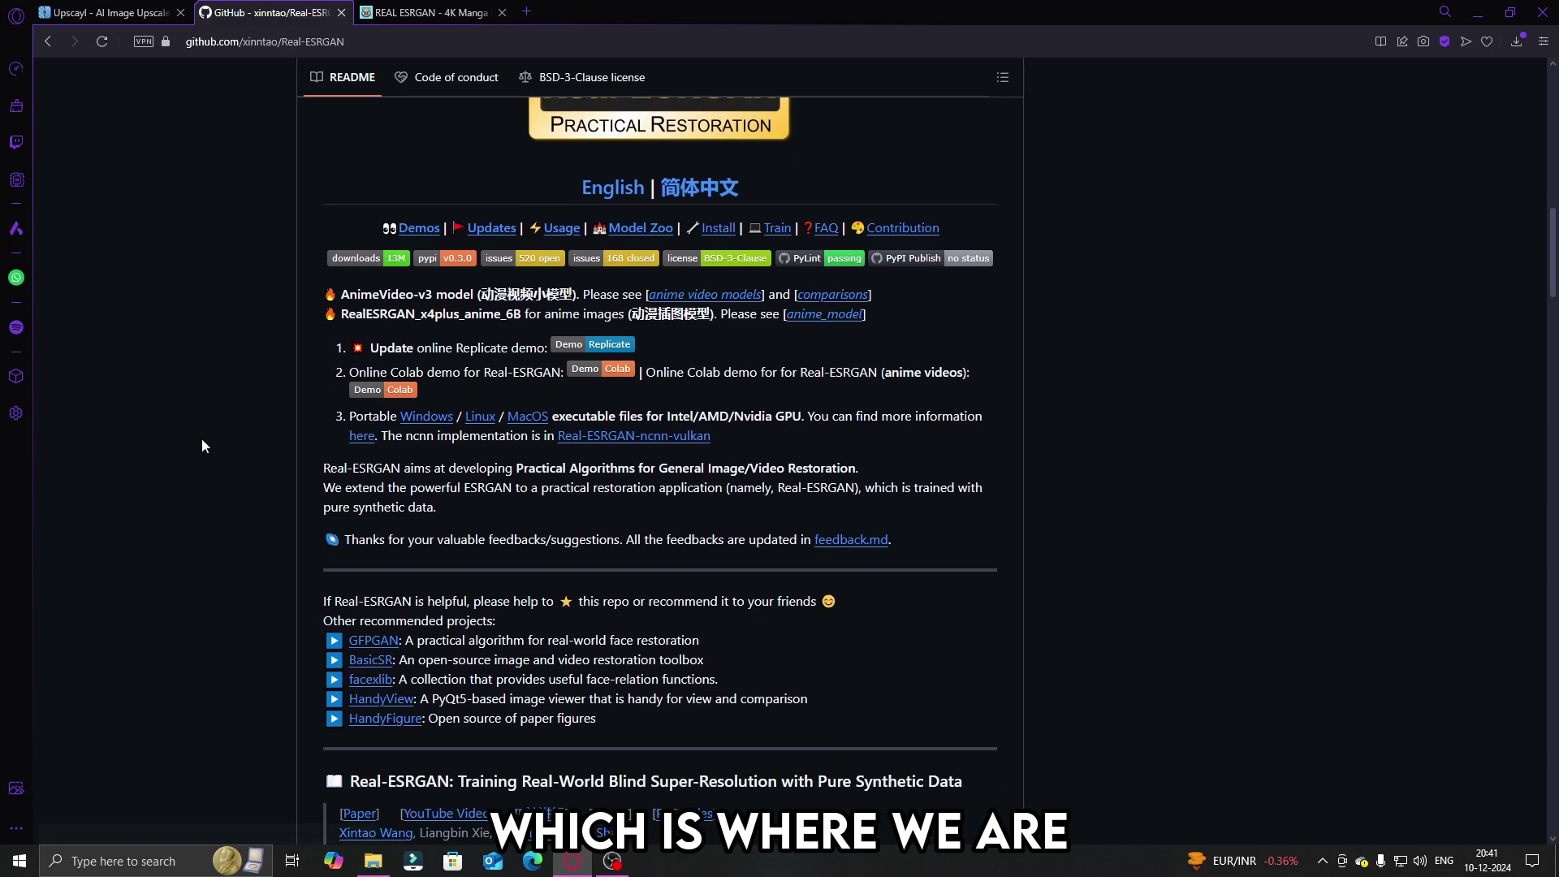
pyautogui.scroll(-4, 281, 315)
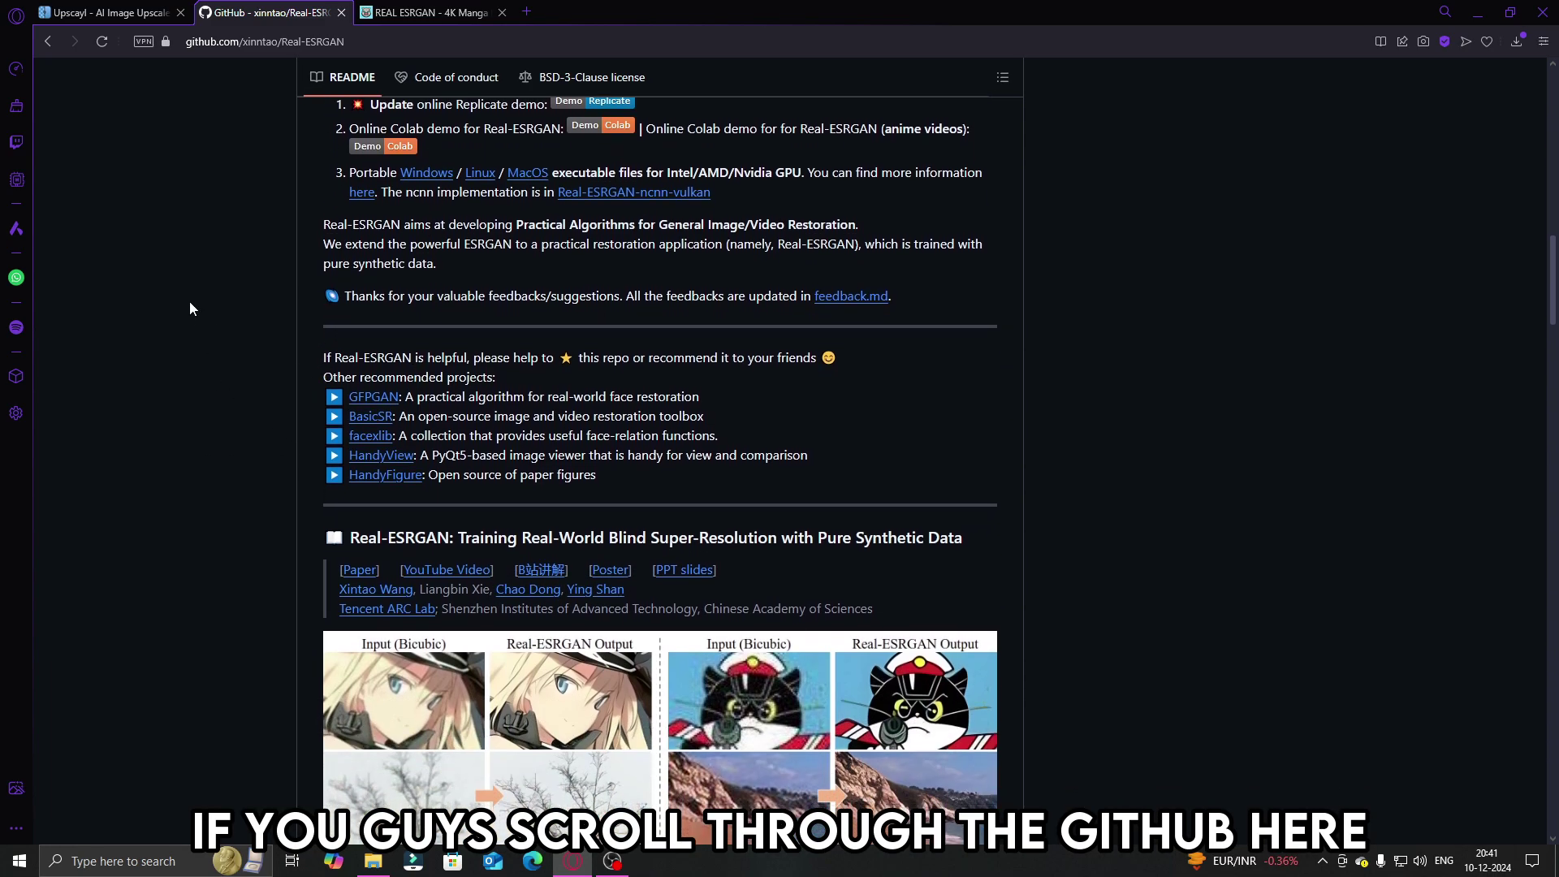
pyautogui.scroll(-6, 172, 362)
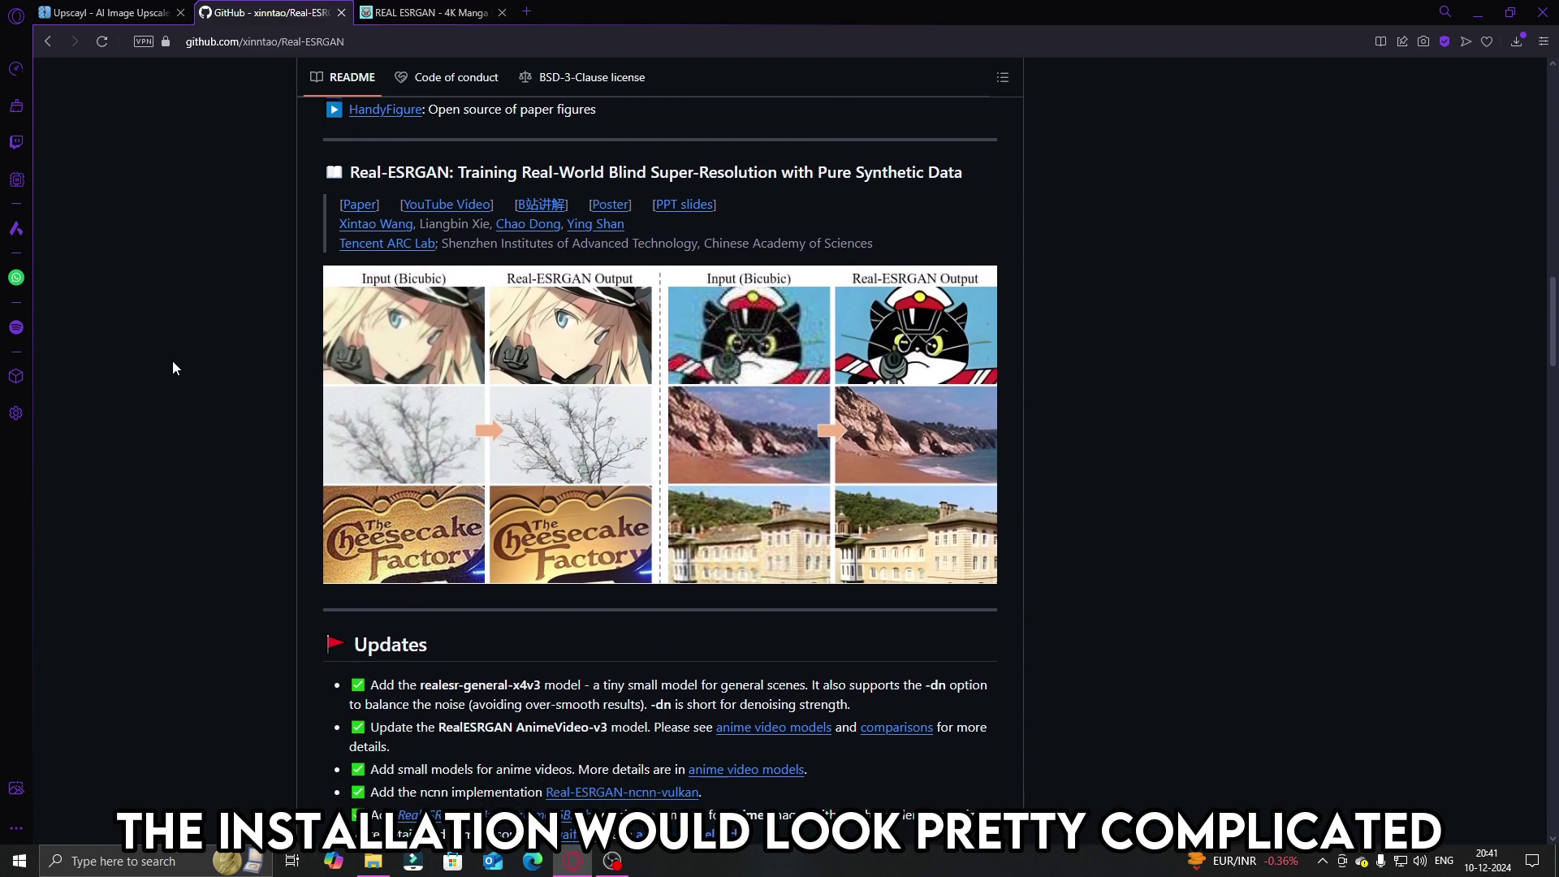
pyautogui.scroll(-9, 173, 369)
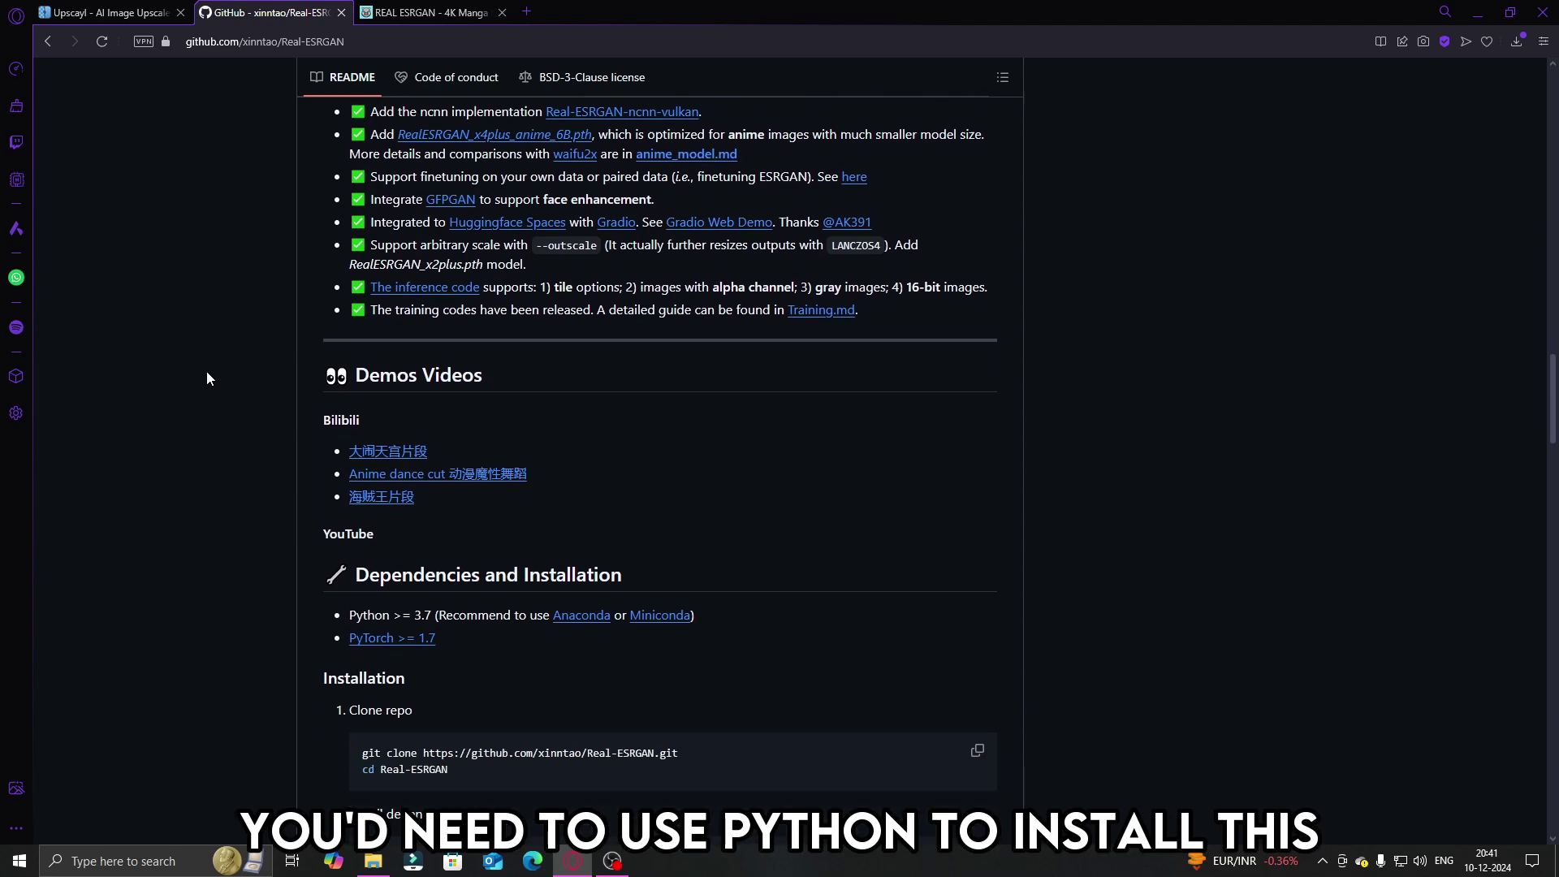
pyautogui.scroll(-1, 211, 389)
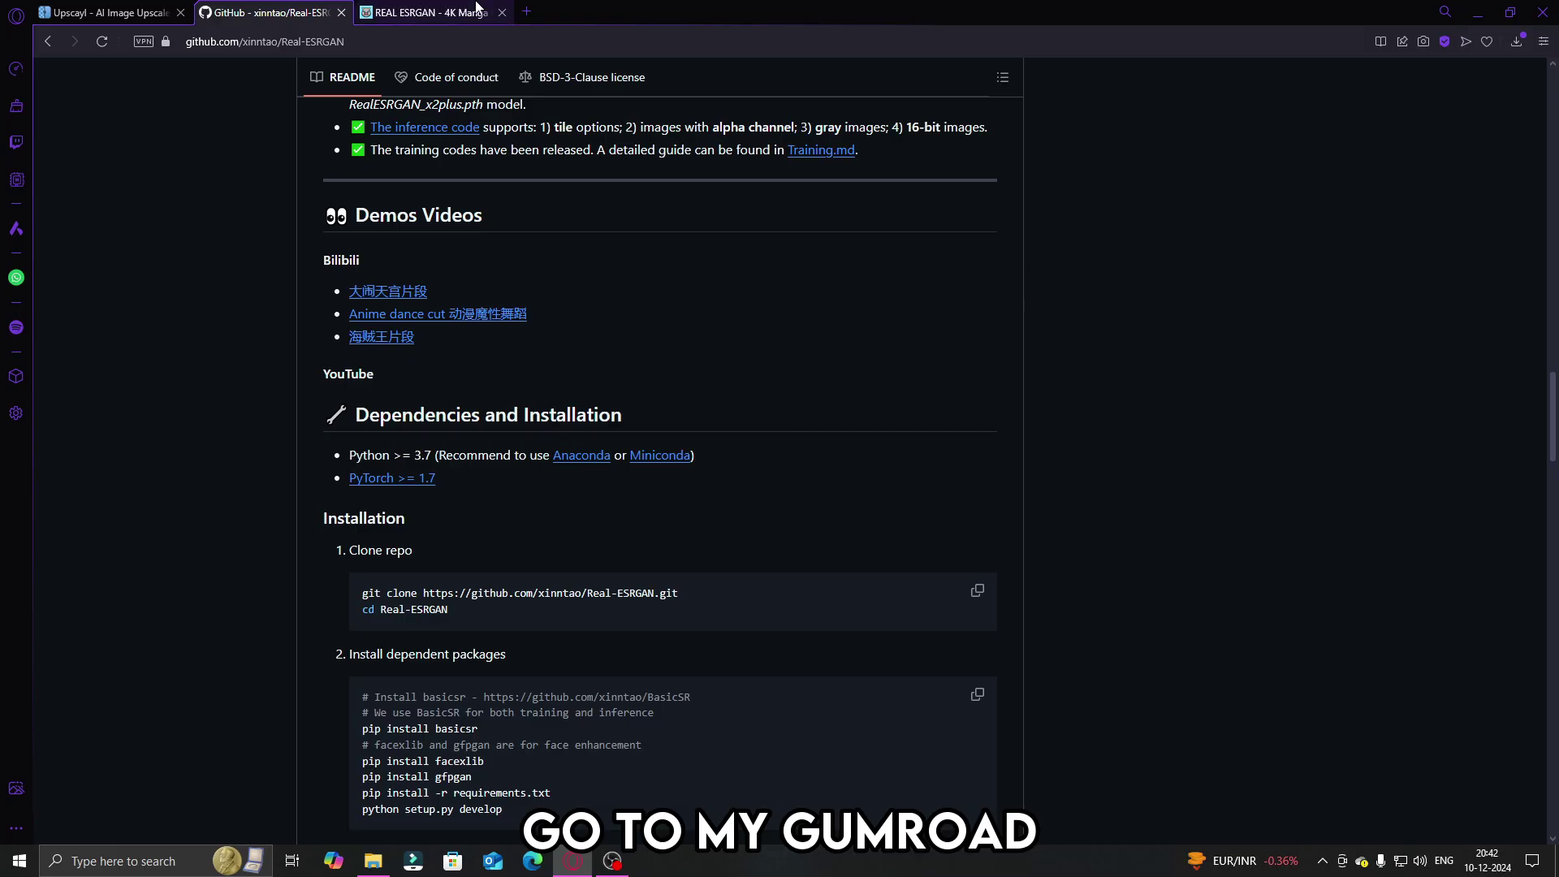
pyautogui.hotkey('ctrl', 'Tab')
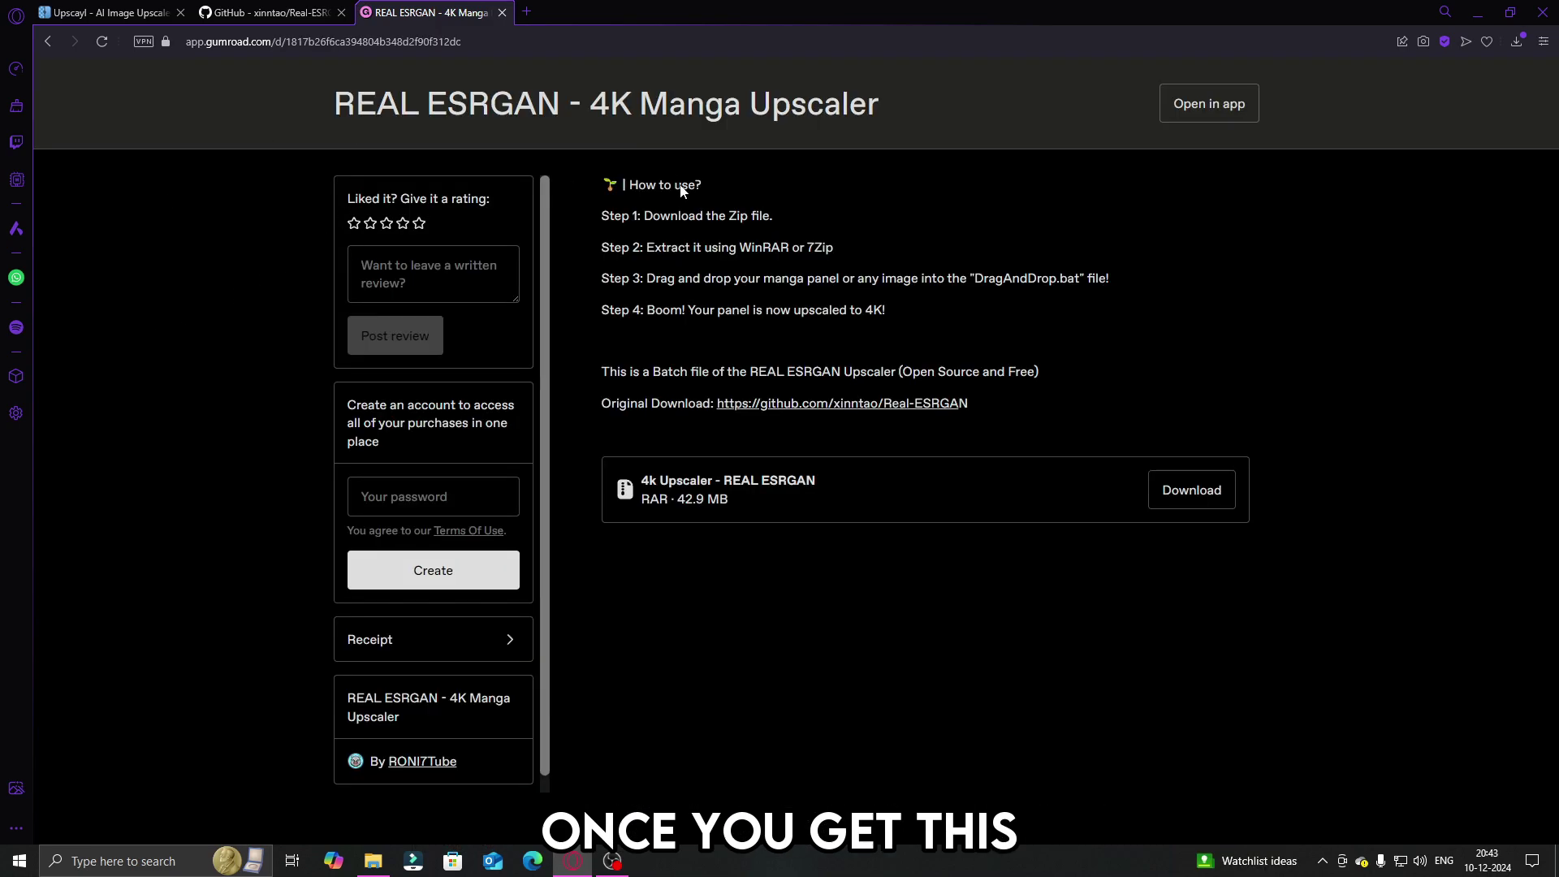
# - Download the 42.9 MB 4k Upscaler - REAL ESRGAN archive from Gumroad and show it in its folder
pyautogui.click(1178, 493)
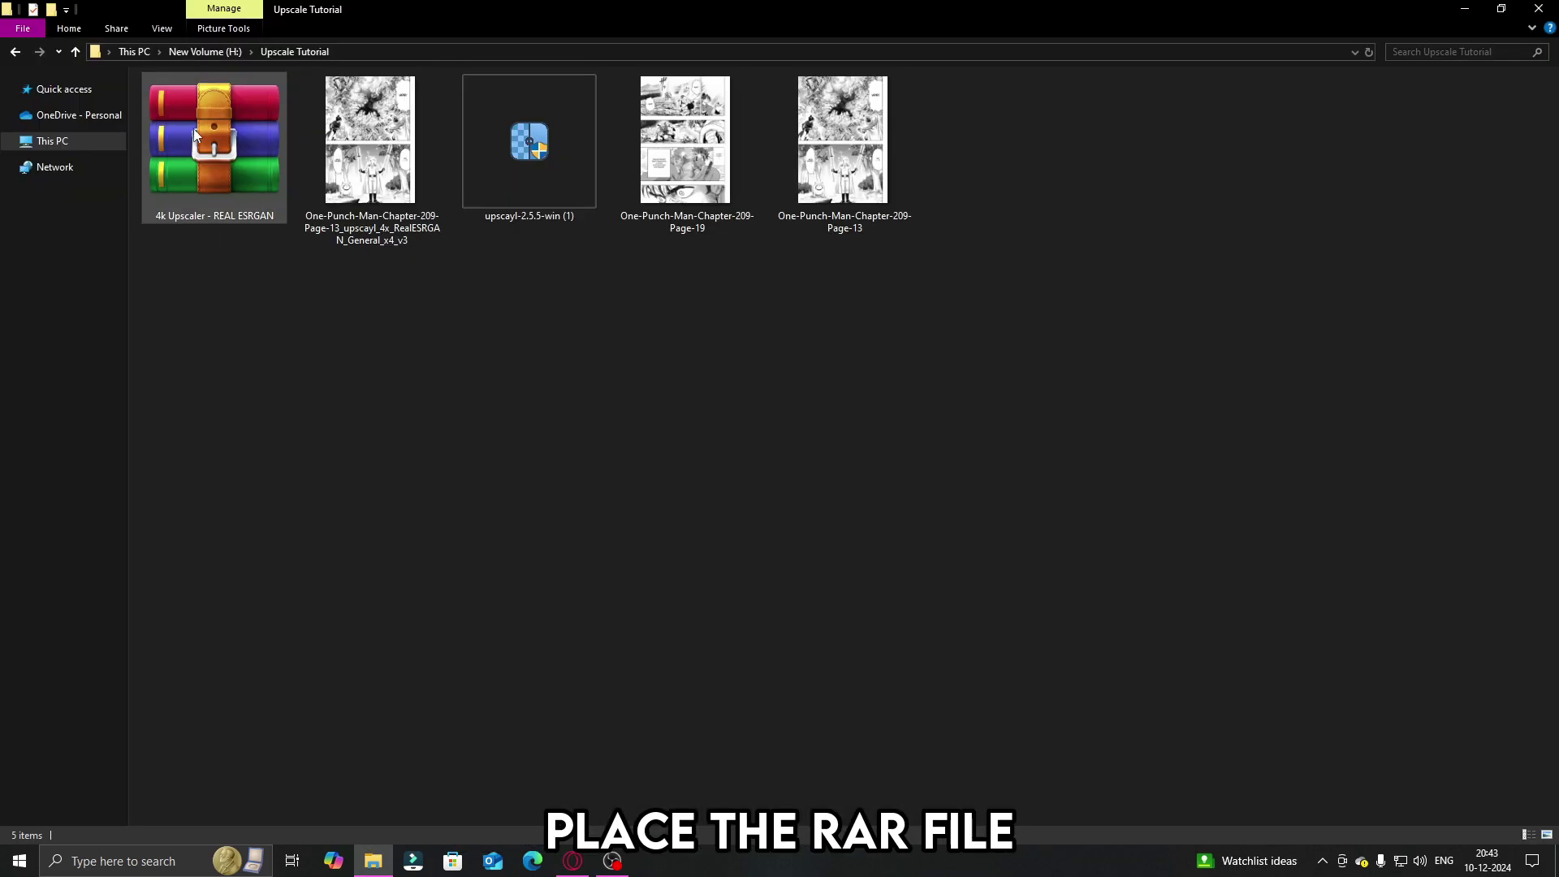
pyautogui.click(193, 128)
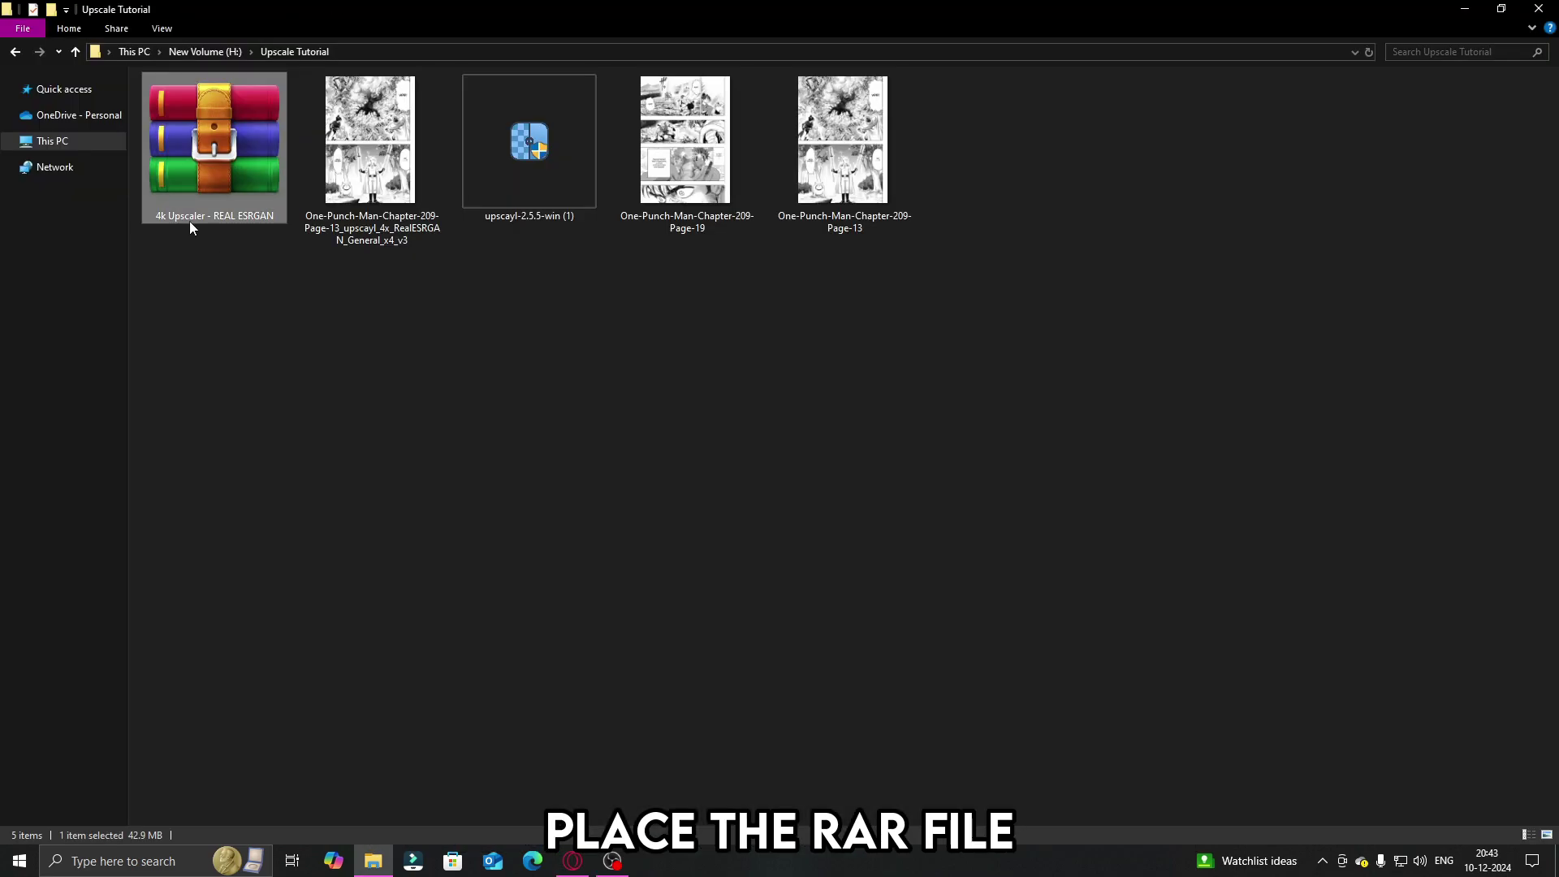
# - Extract the 4k Upscaler - REAL ESRGAN archive into its own folder
pyautogui.rightClick(194, 158)
pyautogui.click(301, 279)
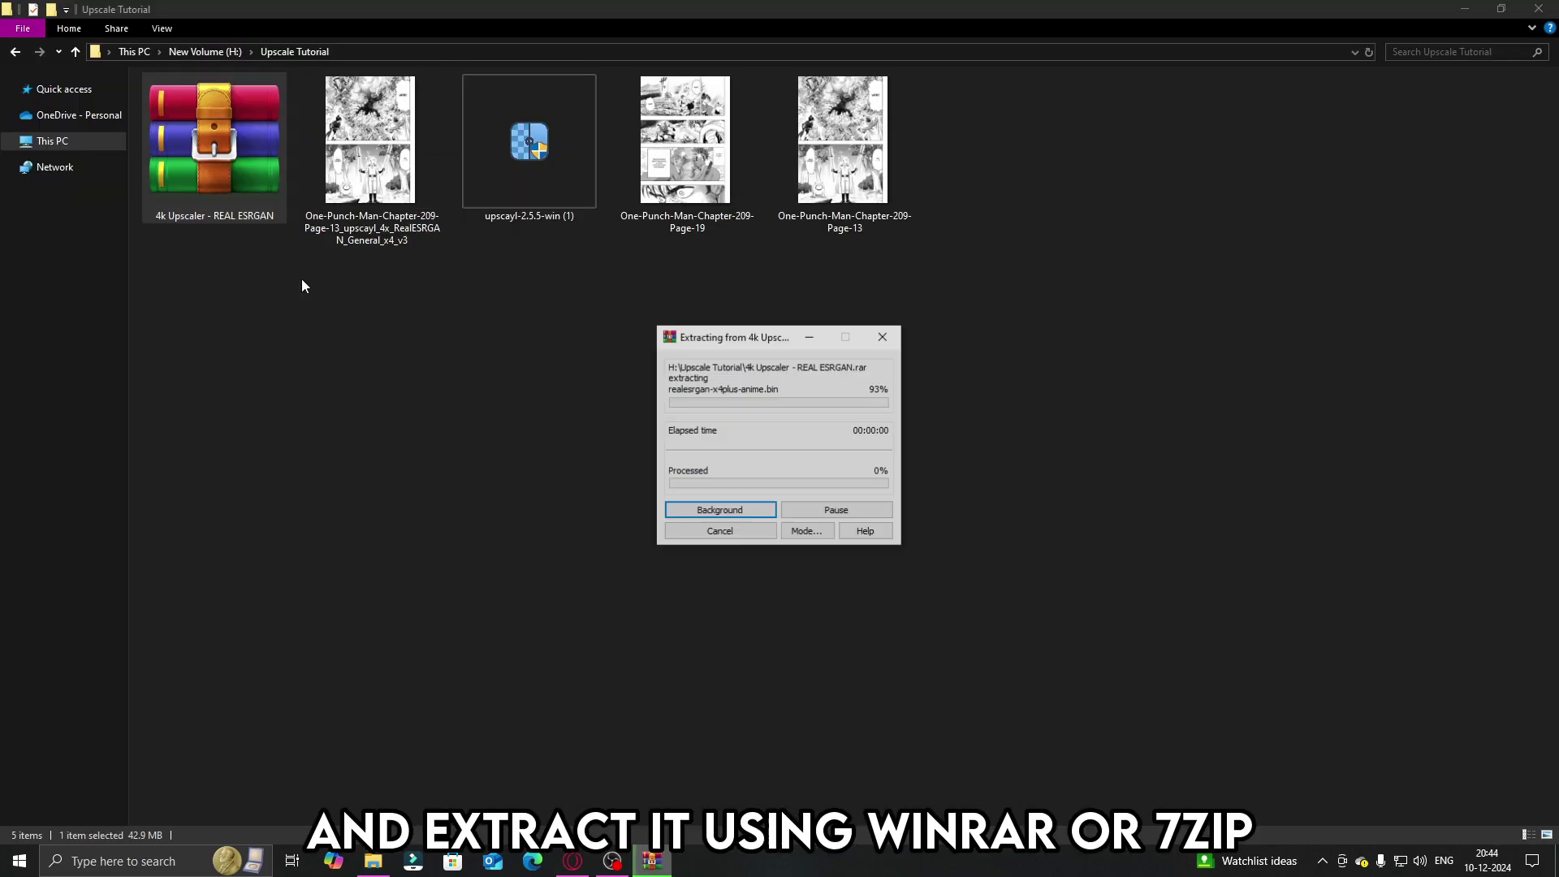
pyautogui.click(352, 287)
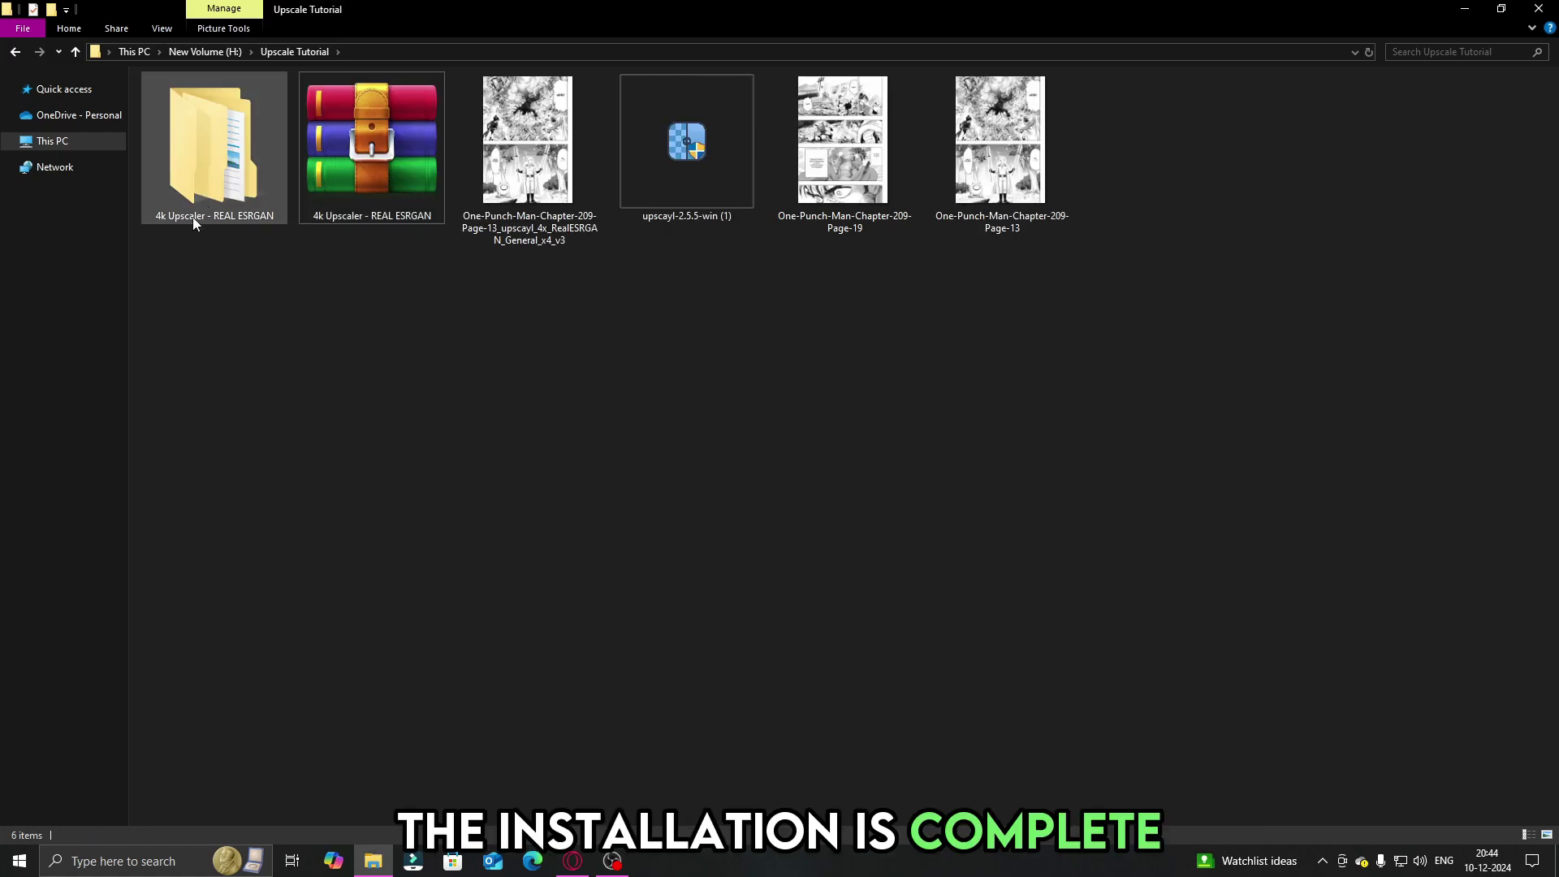
# - Rename the Upscayl output image to 'Upscaled using UPSCAYL'
pyautogui.click(529, 240)
pyautogui.press('F2')
pyautogui.write('Upscaled using UPSCAYL')
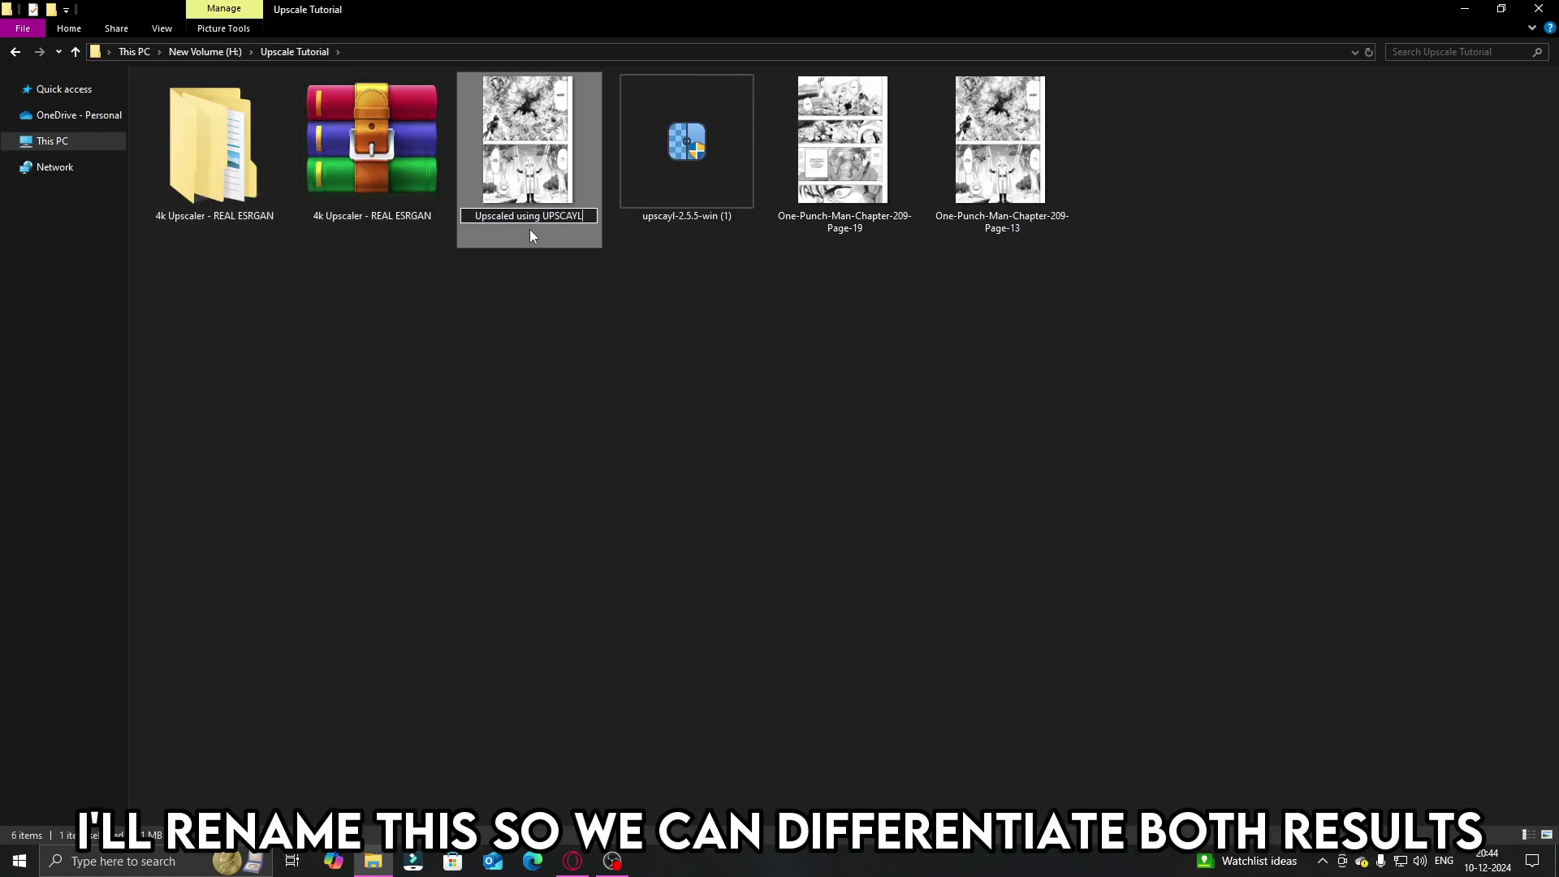
pyautogui.press('Return')
pyautogui.press('Return')
pyautogui.scroll(5, 719, 395)
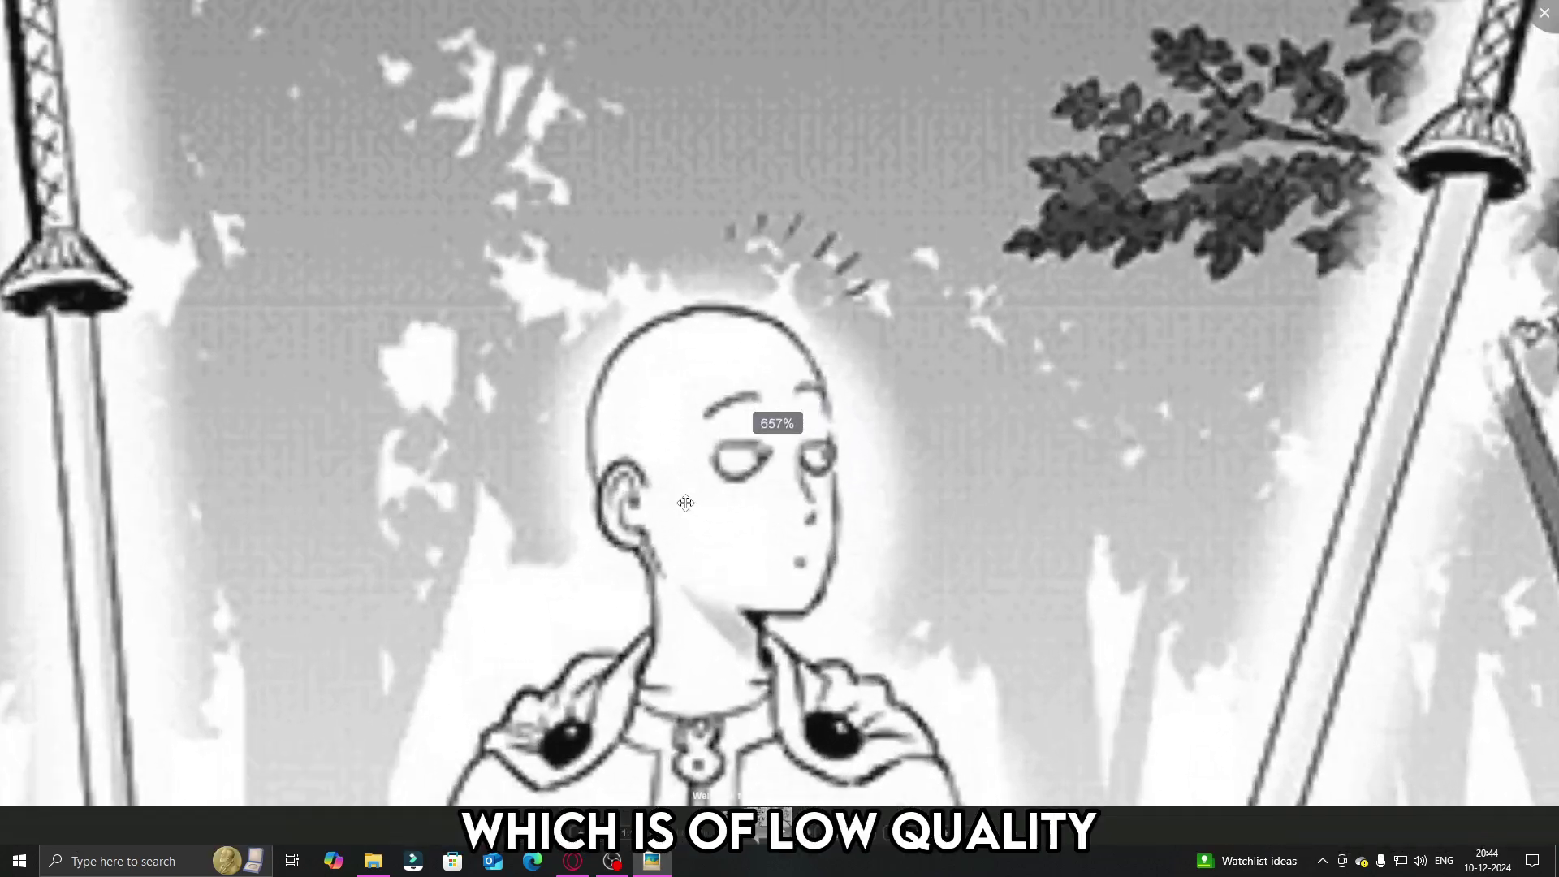
pyautogui.press('Escape')
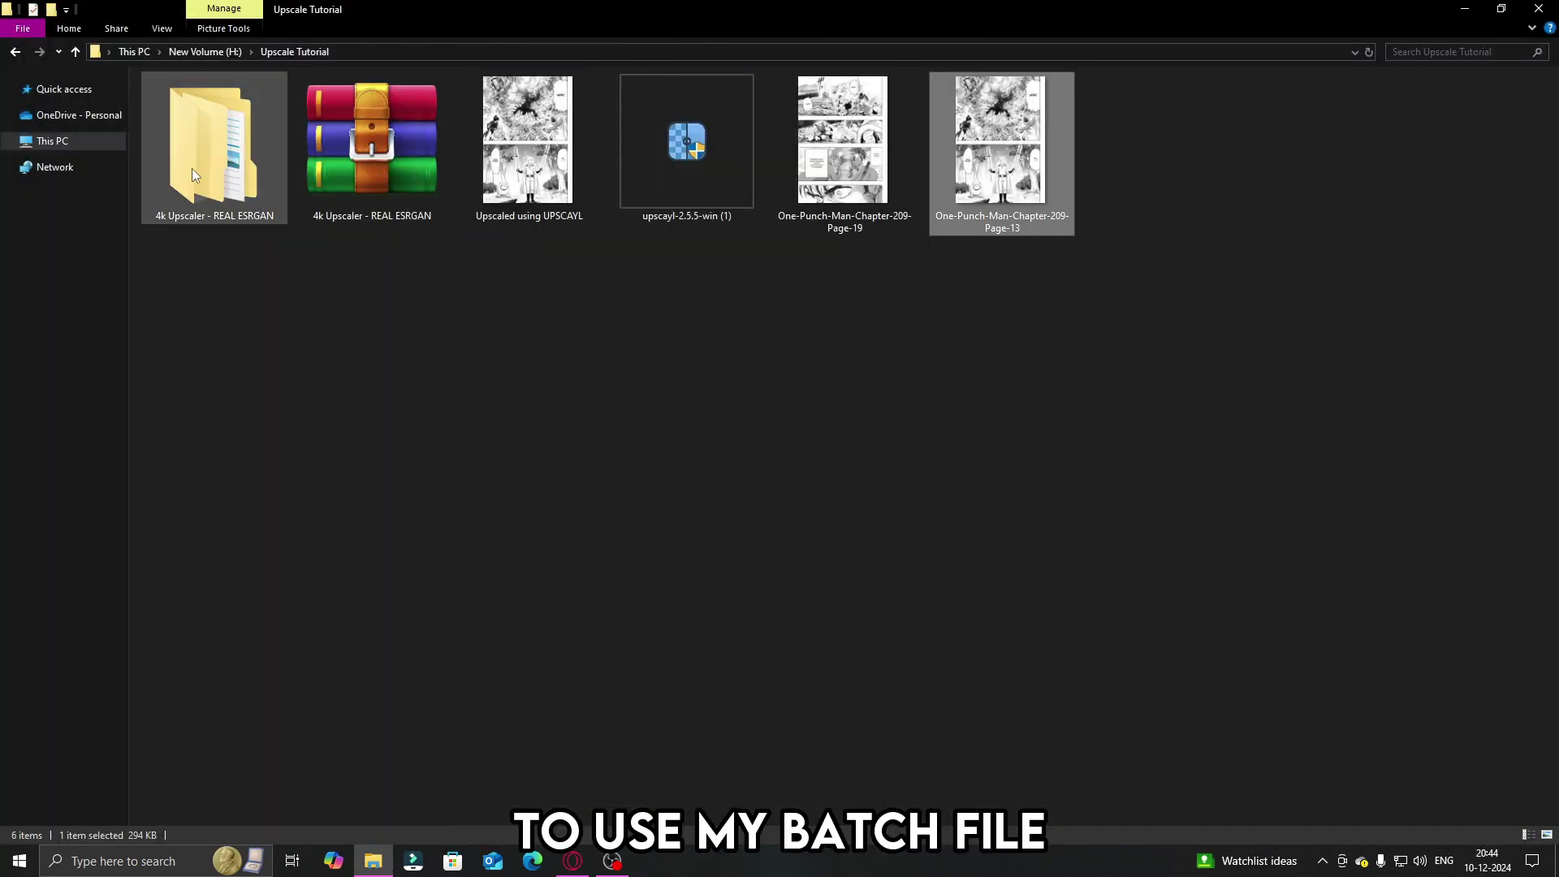
# - Open the extracted folder and drop the Page-13 panel onto DragAndDrop.bat
pyautogui.rightClick(191, 168)
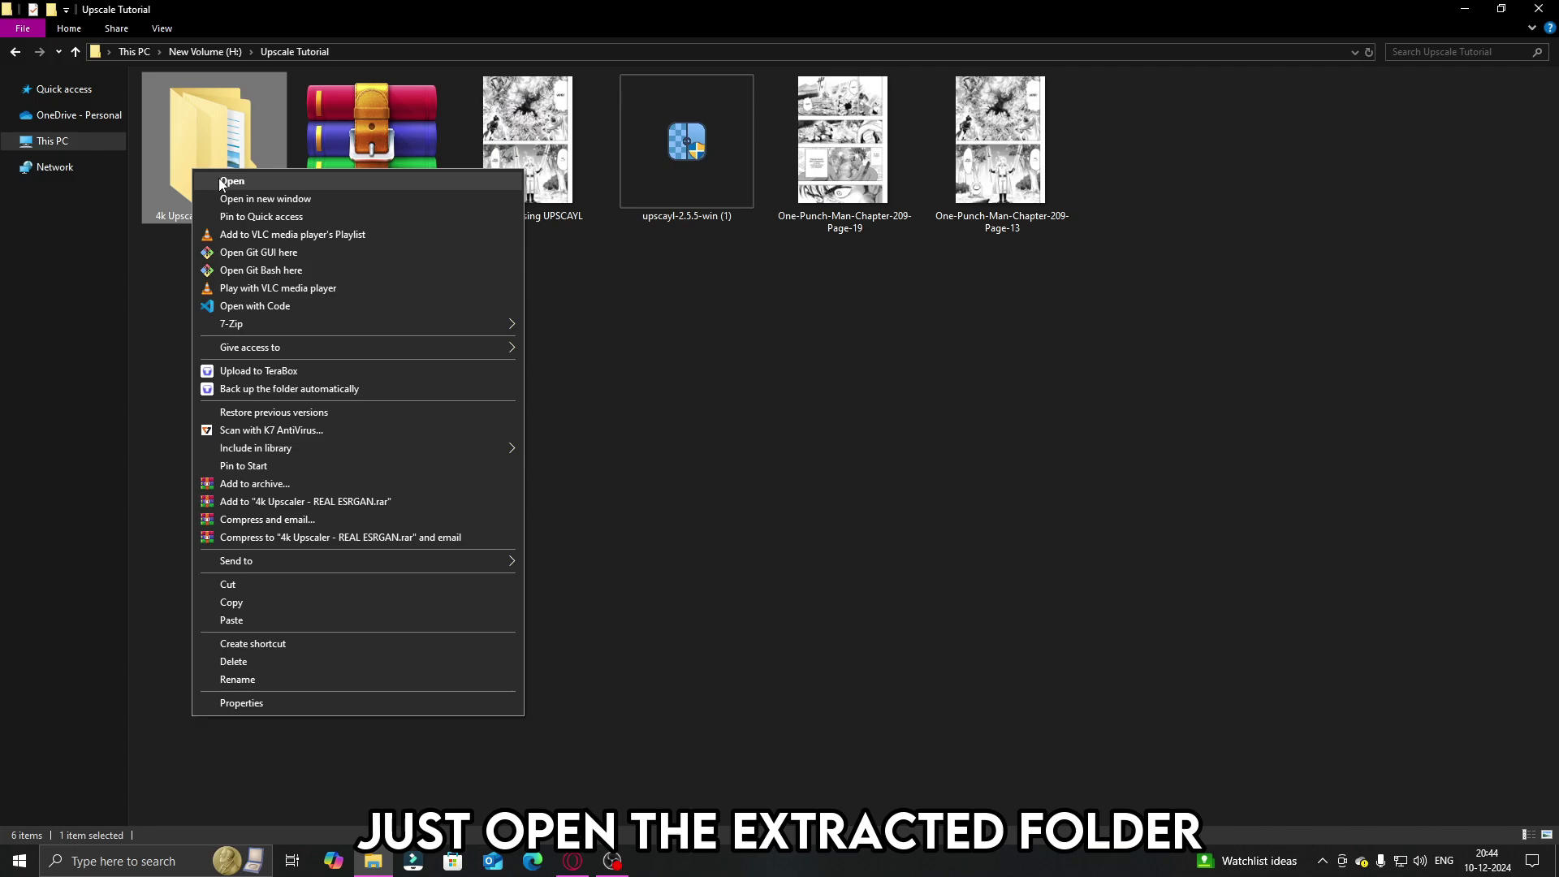
pyautogui.click(217, 178)
pyautogui.doubleClick(307, 99)
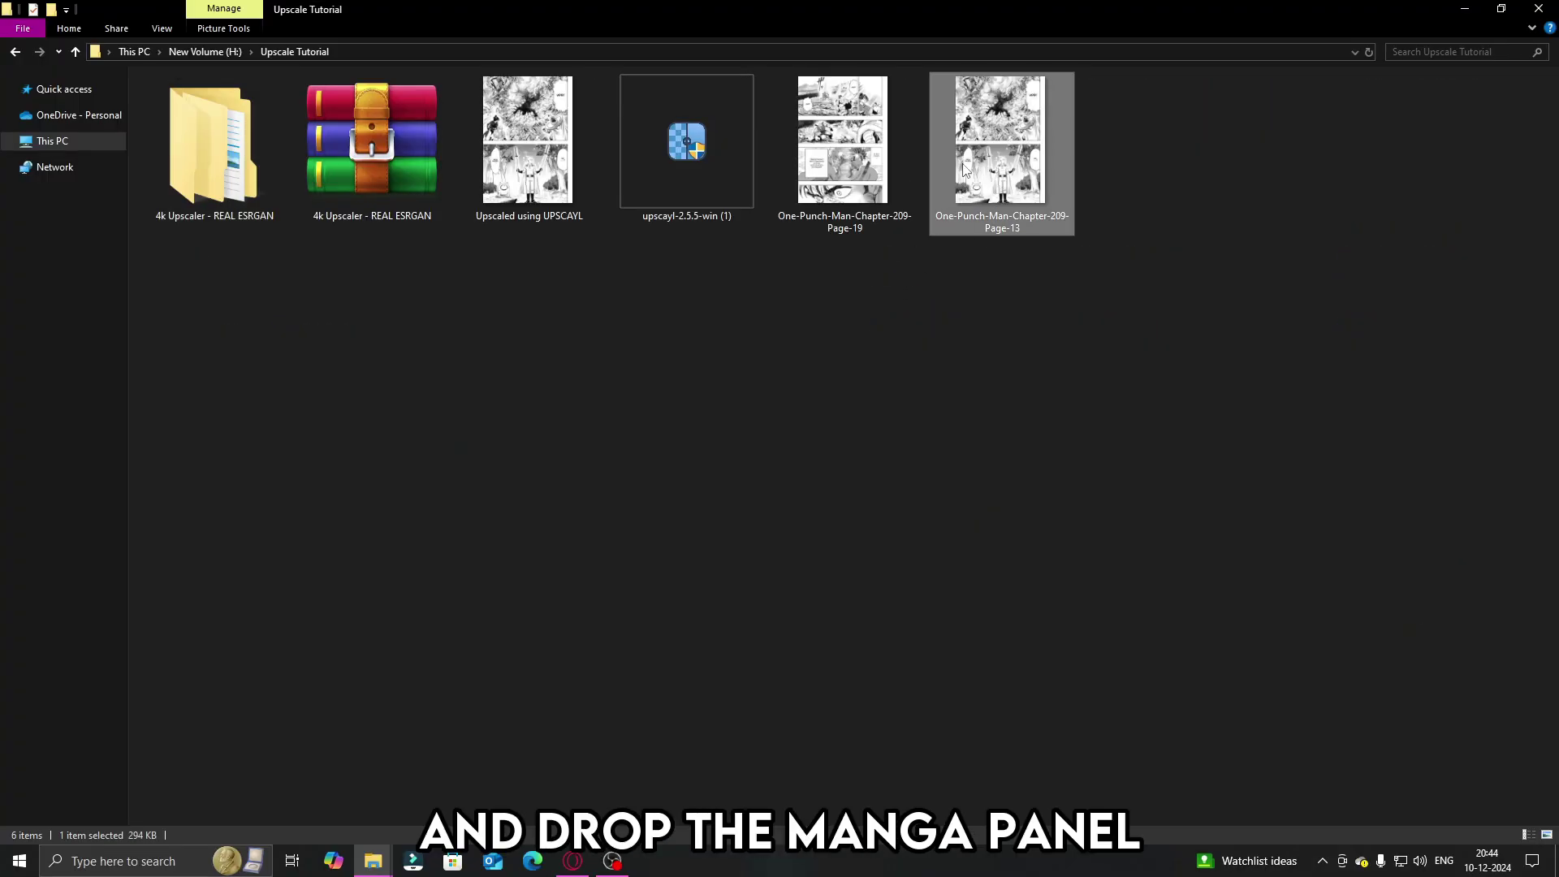
pyautogui.moveTo(555, 671); pyautogui.dragTo(222, 119)
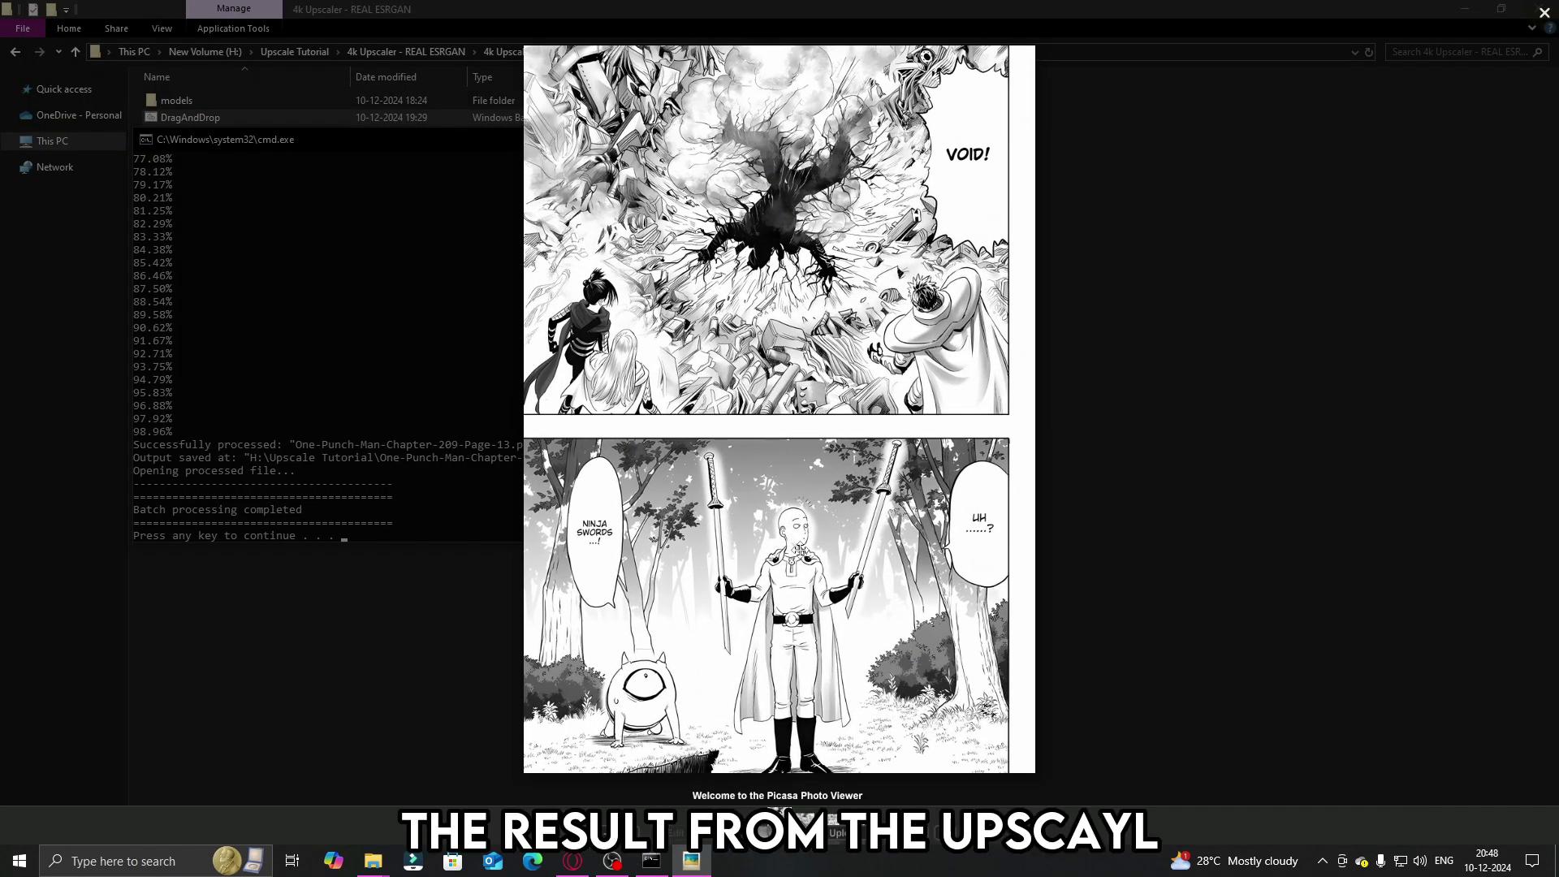
# - Zoom into the Page-13_4x result in Picasa to compare it with Upscayl's output
pyautogui.scroll(8, 799, 549)
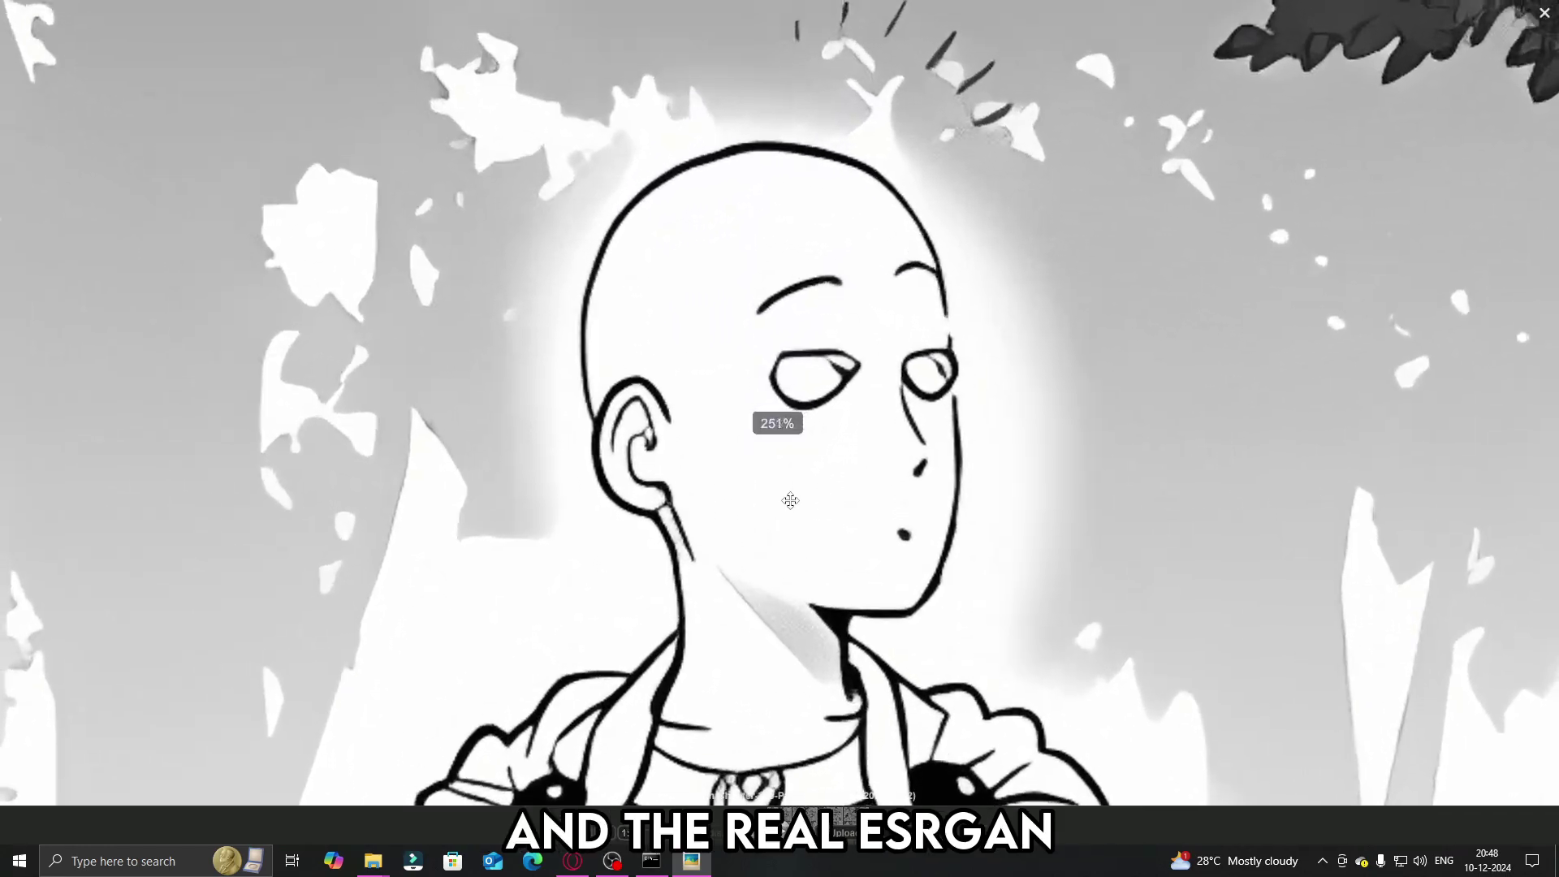
pyautogui.scroll(2, 789, 500)
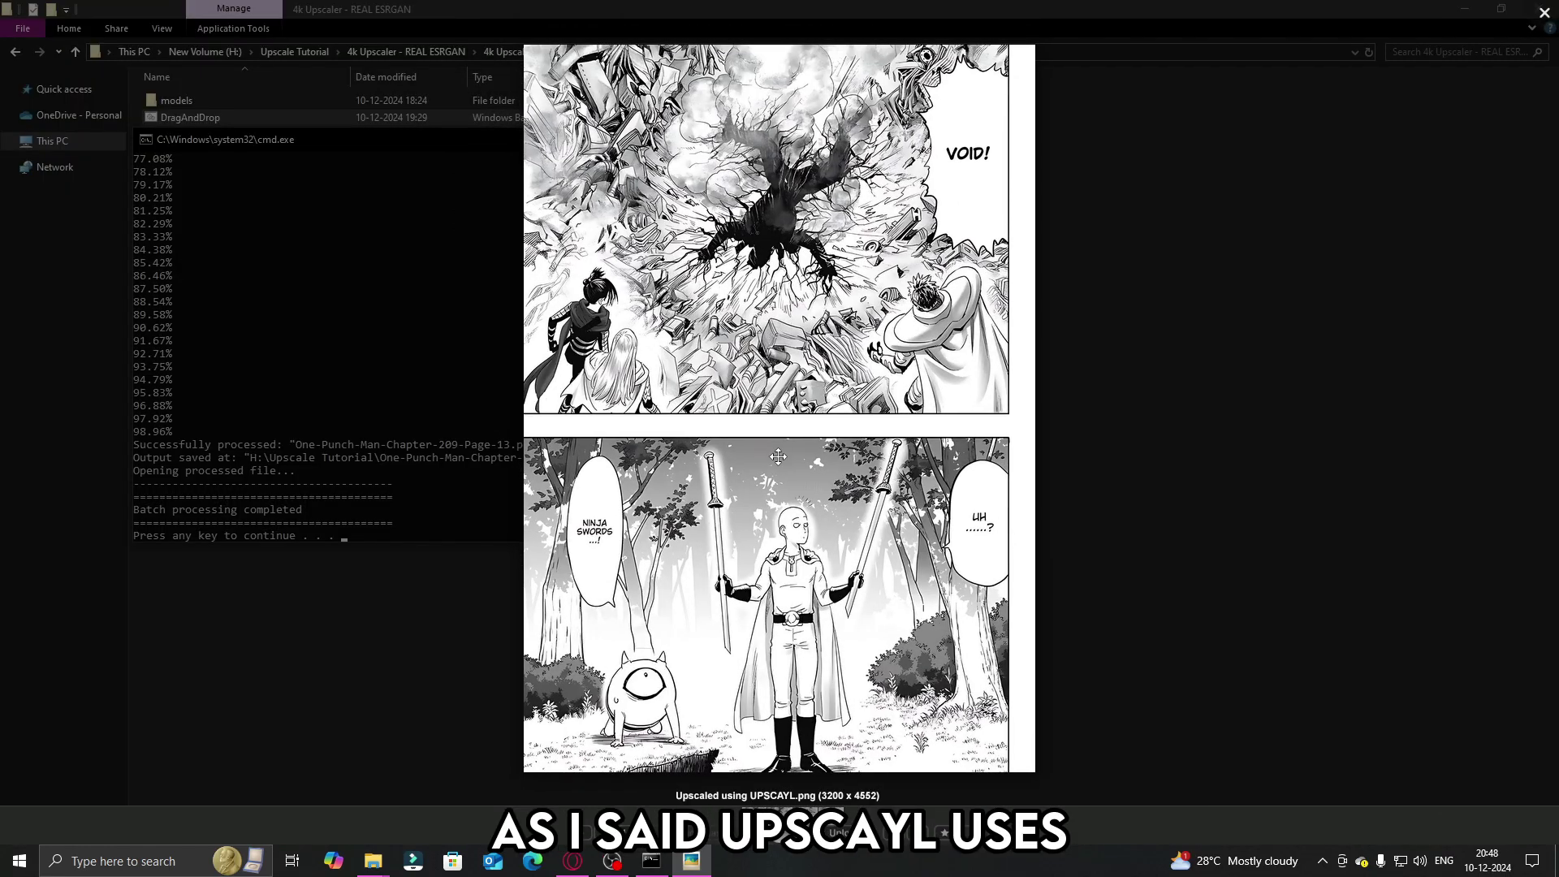
pyautogui.scroll(10, 732, 367)
pyautogui.scroll(4, 731, 368)
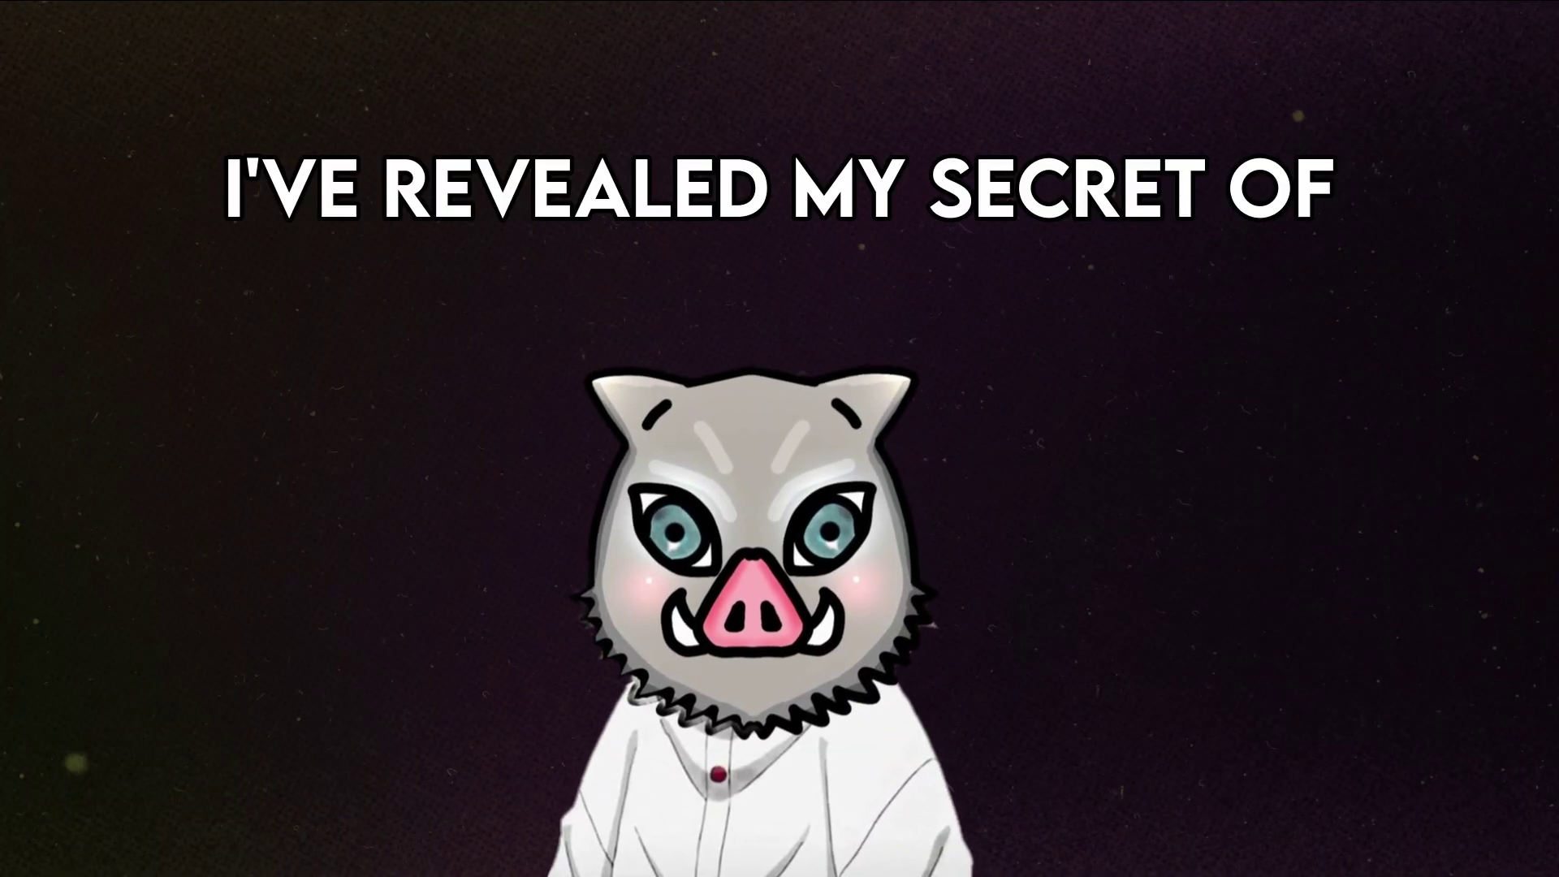